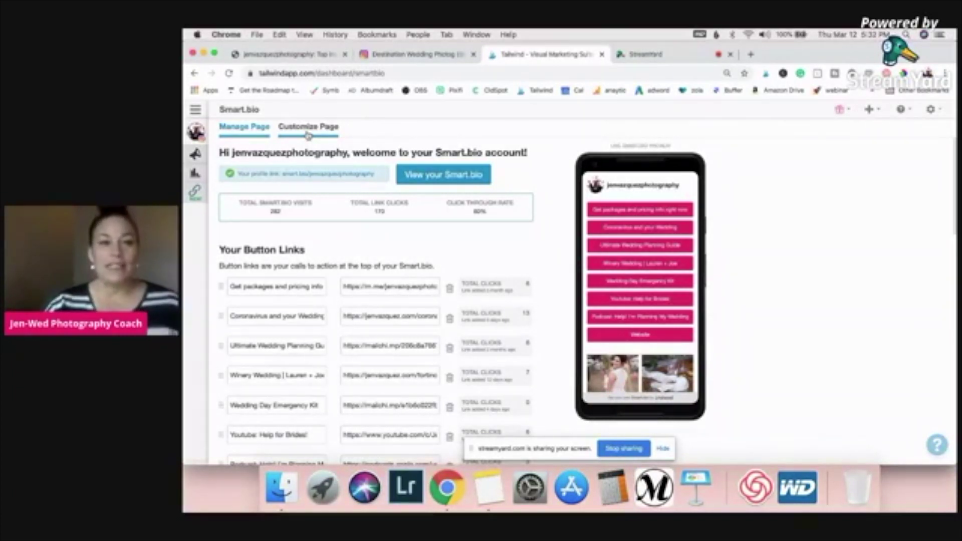
# Step: Open the Smart.bio page and move the Winery Wedding button link below Wedding Day Emergency Kit
pyautogui.click(197, 134)
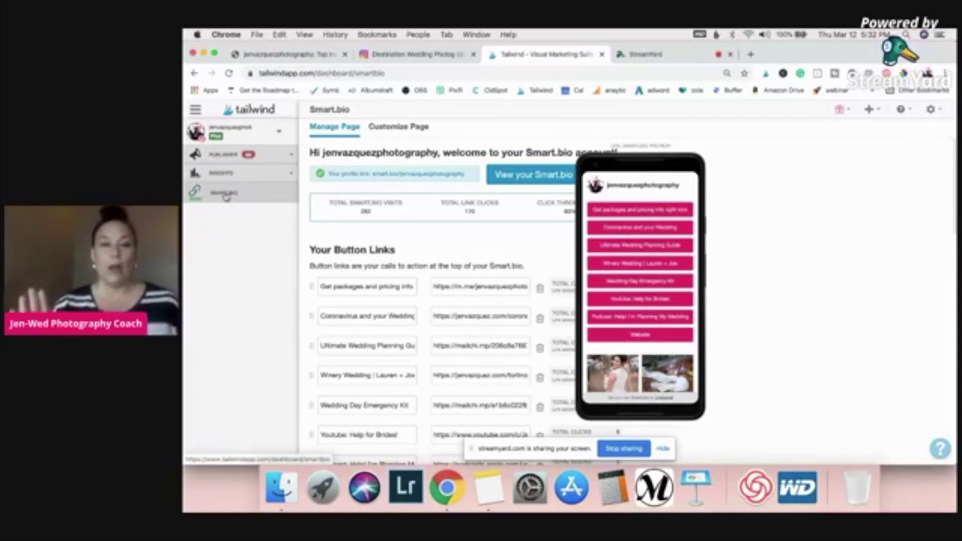
pyautogui.click(226, 195)
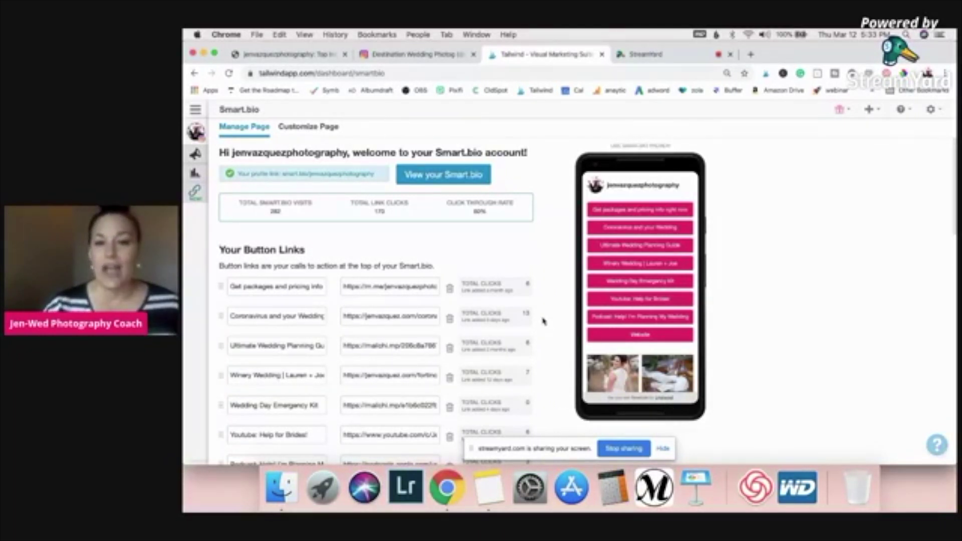
pyautogui.scroll(-5, 543, 320)
pyautogui.scroll(2, 544, 321)
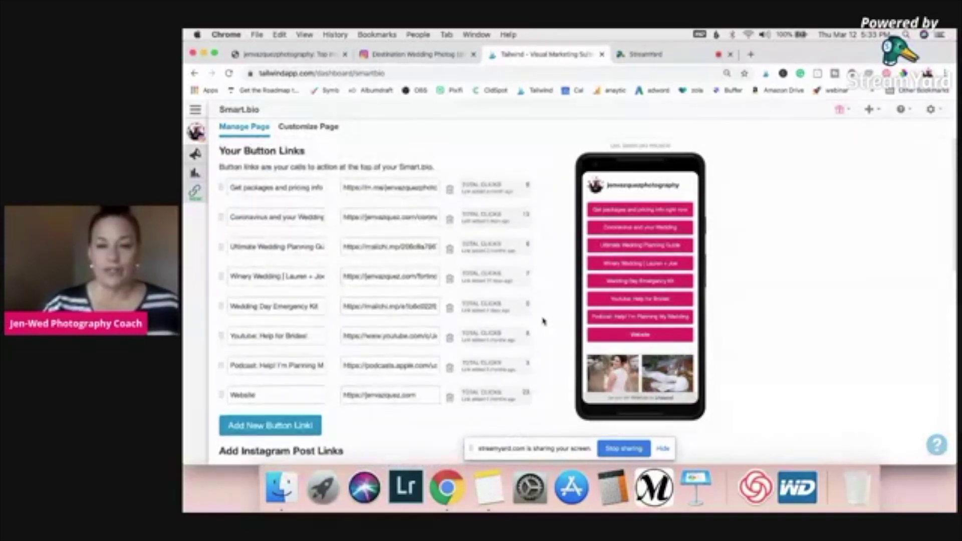
pyautogui.scroll(4, 544, 321)
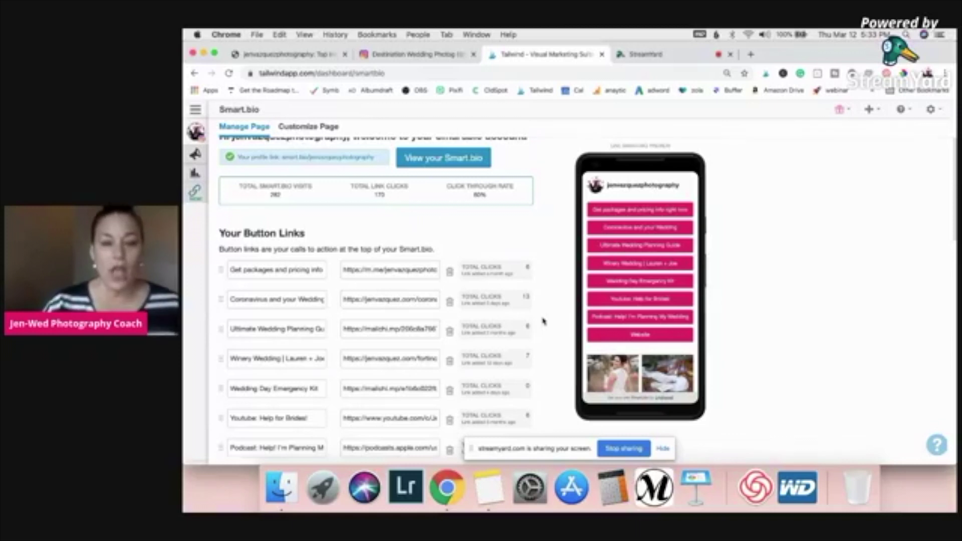
pyautogui.scroll(-4, 544, 320)
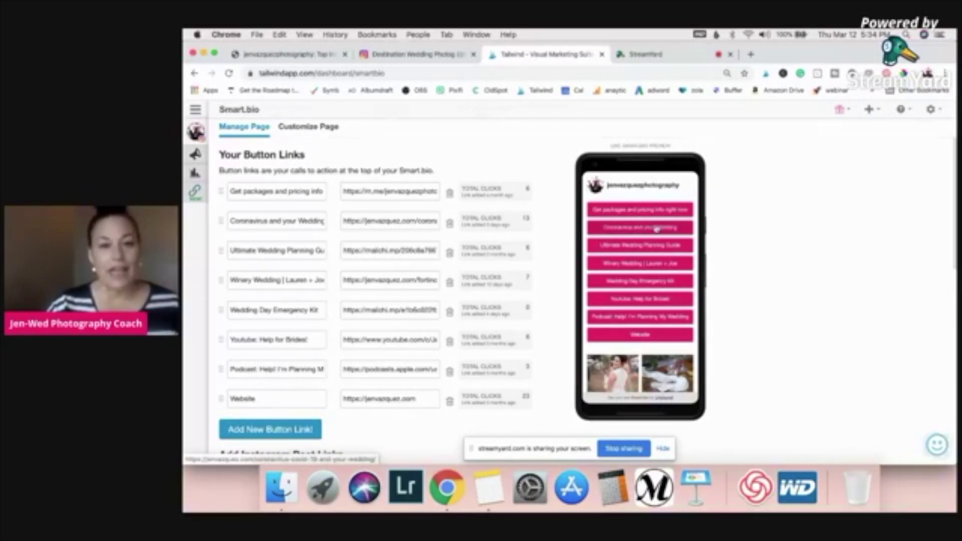
pyautogui.moveTo(223, 282); pyautogui.dragTo(223, 309)
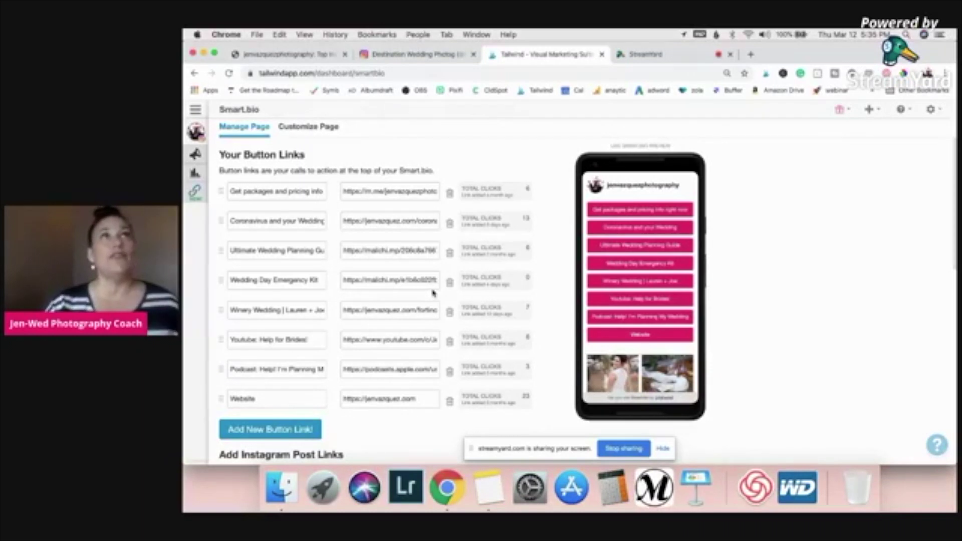
# Step: Look through the Instagram post links and their labels in the live Smart.bio preview
pyautogui.scroll(-2, 434, 293)
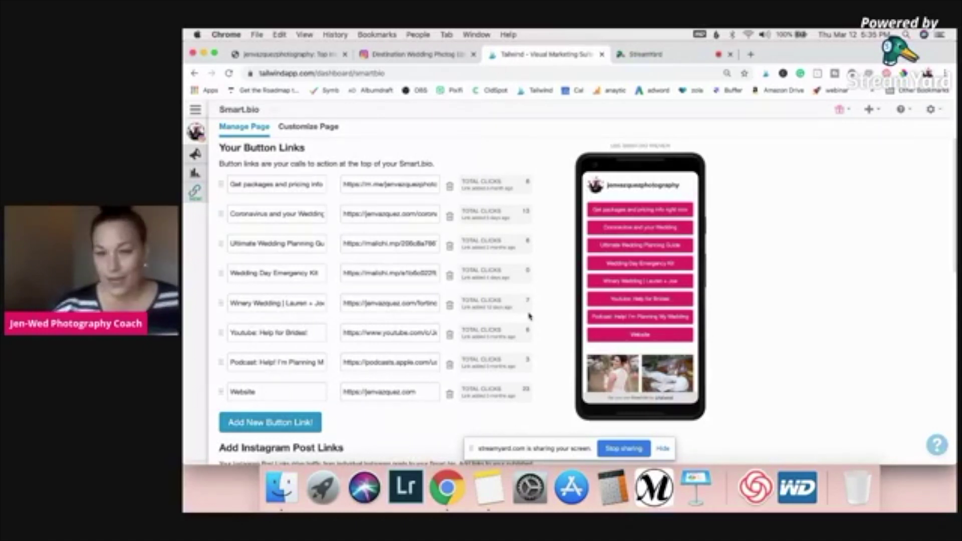
pyautogui.scroll(-5, 615, 345)
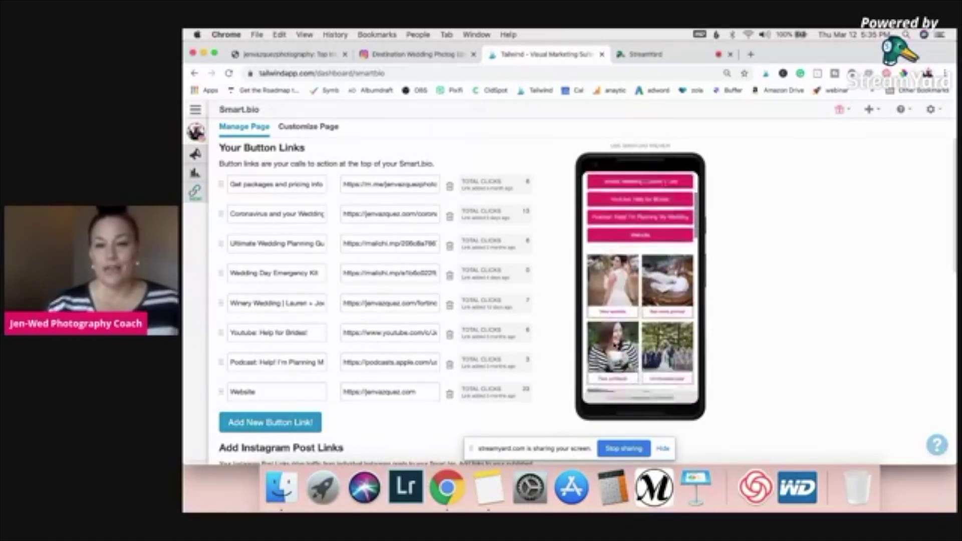
pyautogui.scroll(-1, 614, 345)
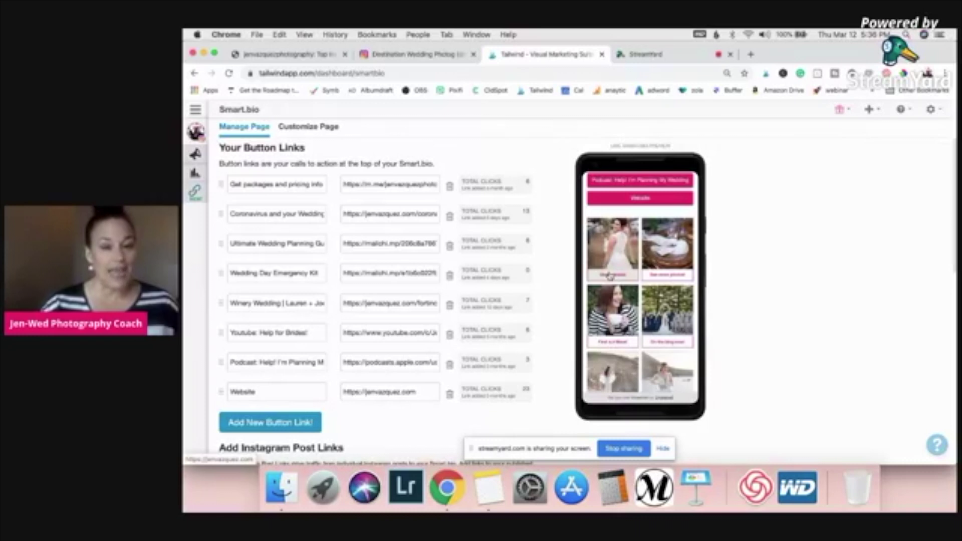
pyautogui.scroll(-3, 610, 275)
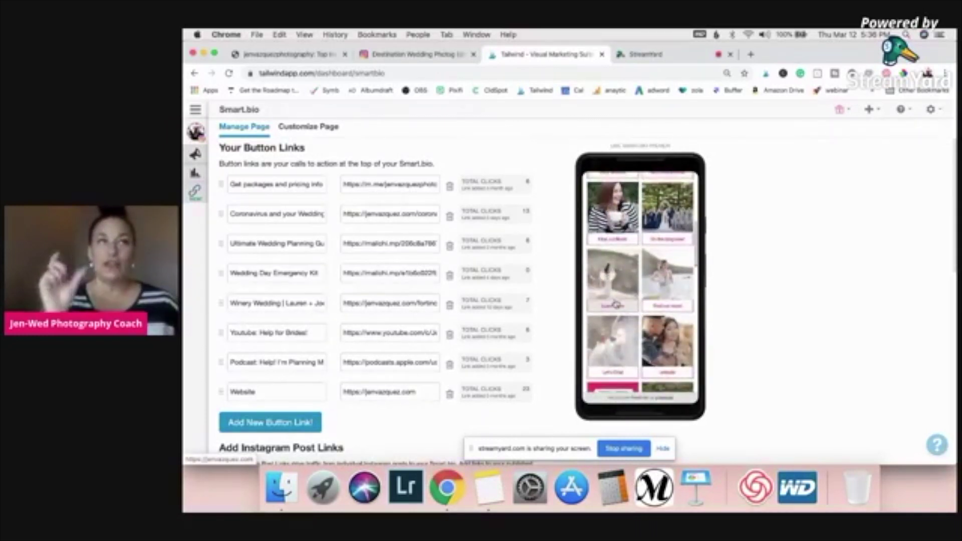
pyautogui.scroll(-3, 616, 304)
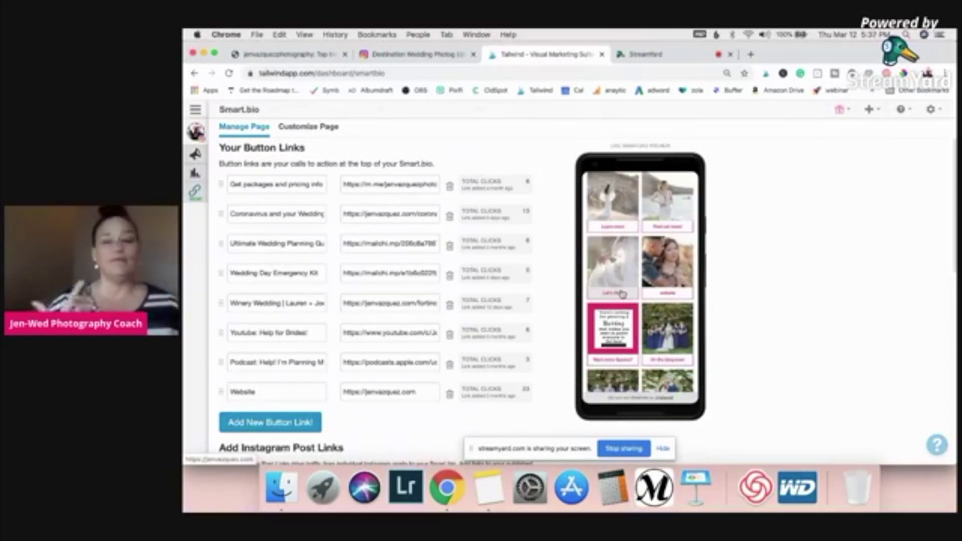
pyautogui.scroll(-5, 622, 294)
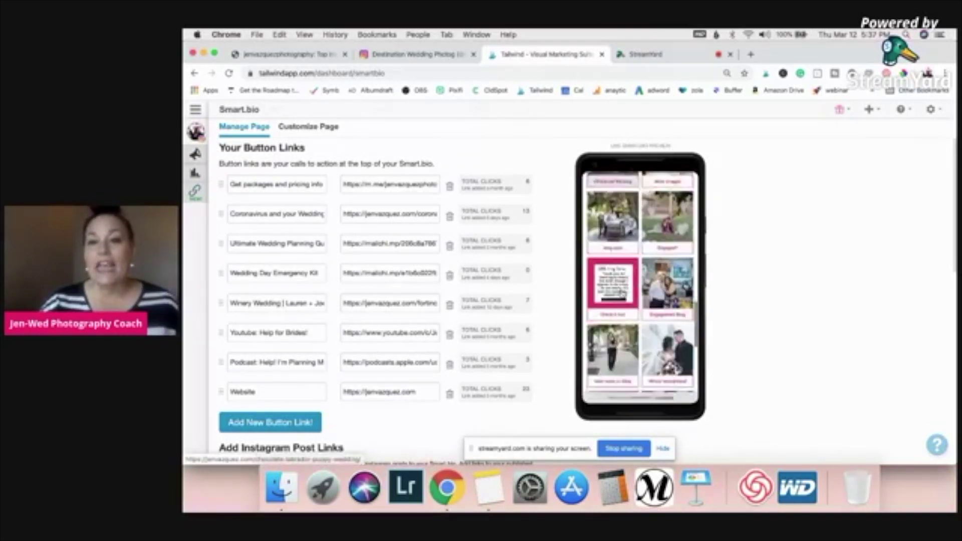
pyautogui.scroll(-5, 622, 294)
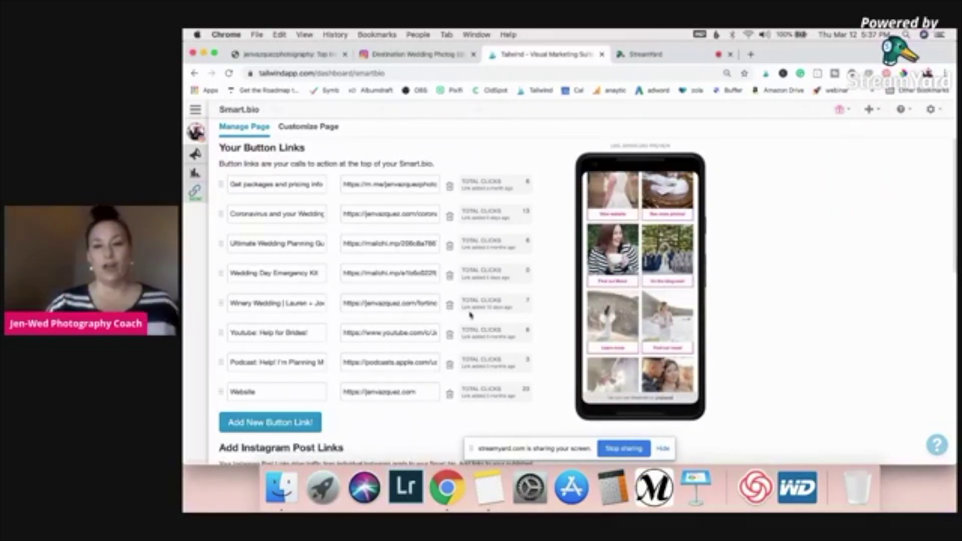
# Step: Add the Puppy Wedding and On the Blog Instagram post links to Smart.bio and check them in the preview
pyautogui.scroll(-6, 471, 314)
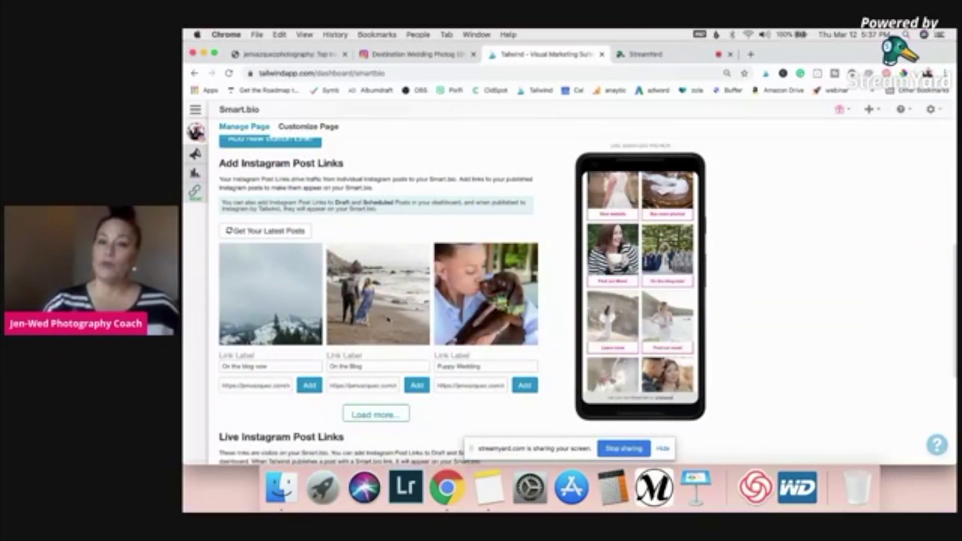
pyautogui.click(524, 387)
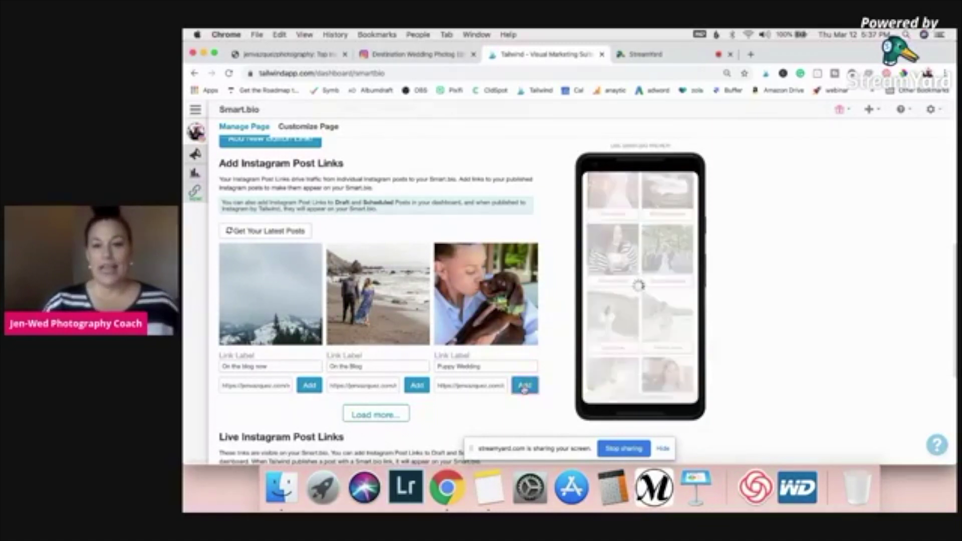
pyautogui.click(419, 385)
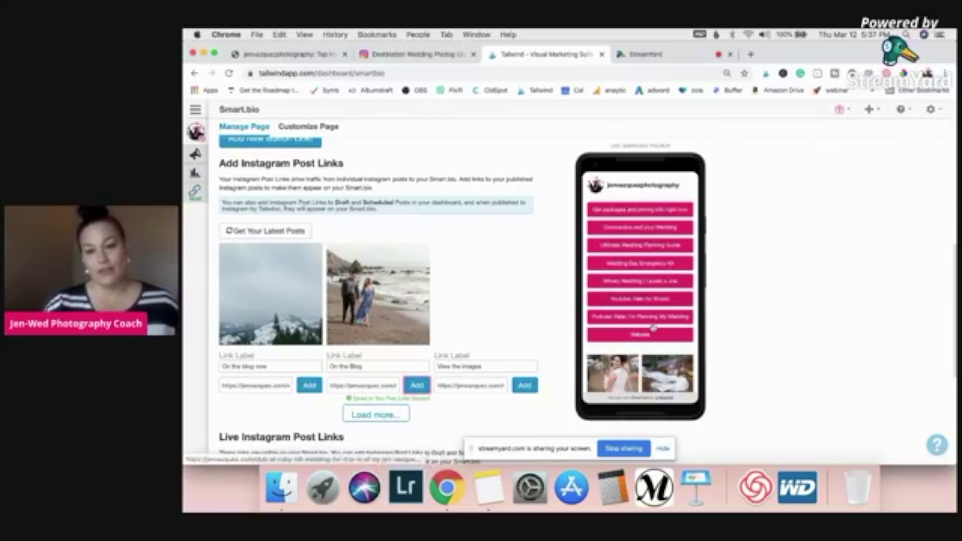
pyautogui.scroll(-10, 653, 329)
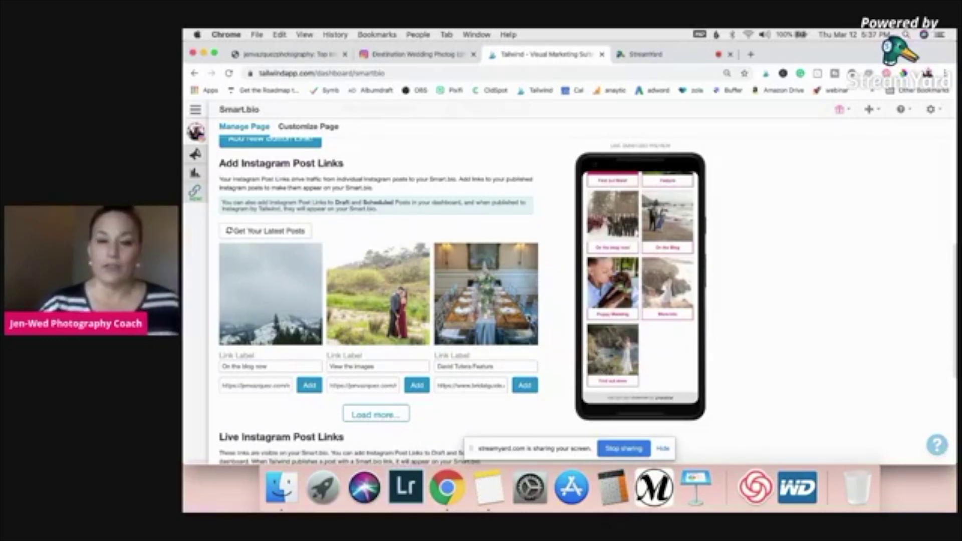
pyautogui.scroll(-5, 529, 318)
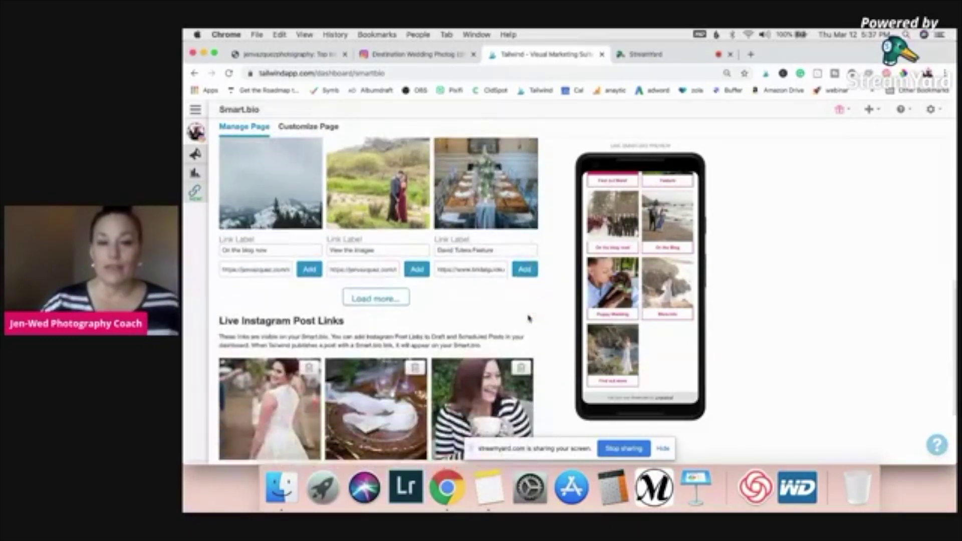
pyautogui.scroll(-5, 529, 318)
pyautogui.scroll(15, 526, 316)
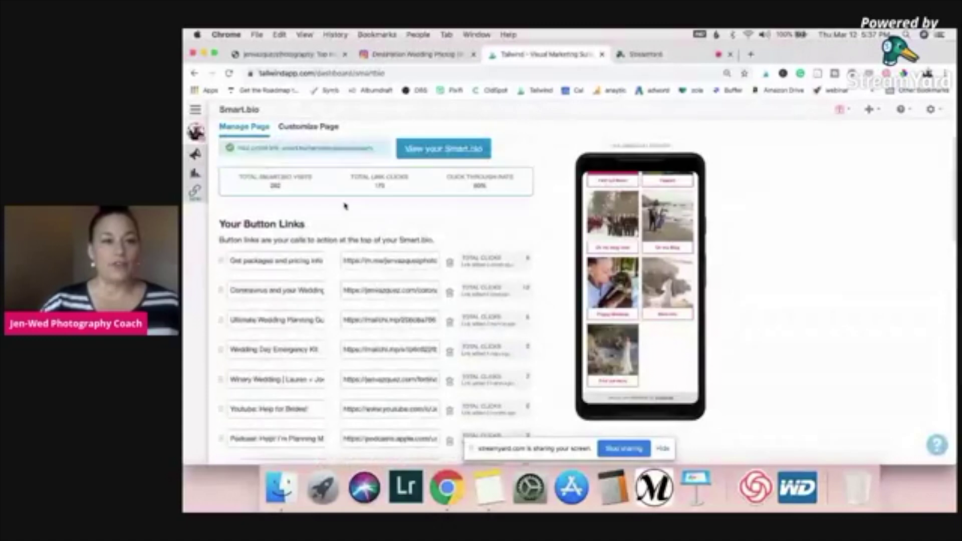
# Step: Open the Publisher's drafts and look over the planned posts in the grid preview
pyautogui.moveTo(195, 154)
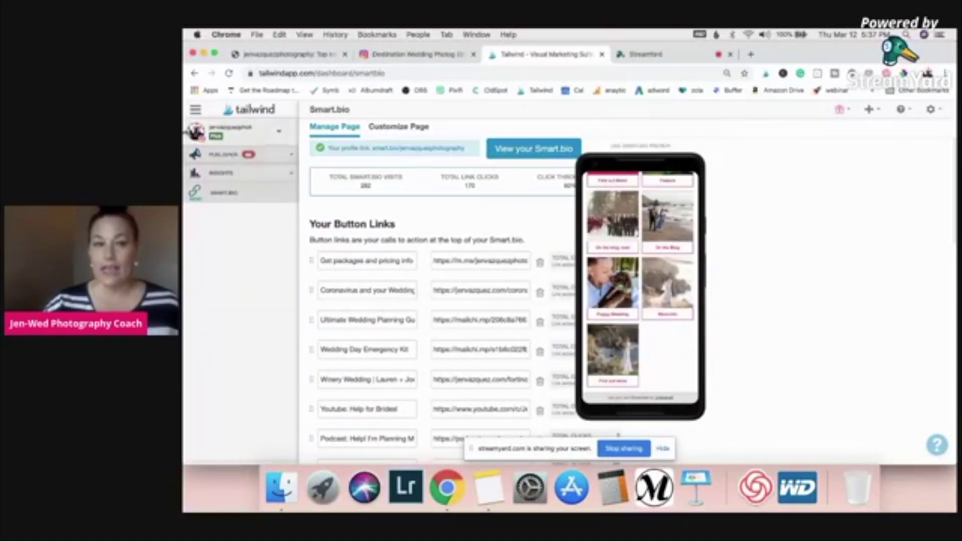
pyautogui.click(198, 133)
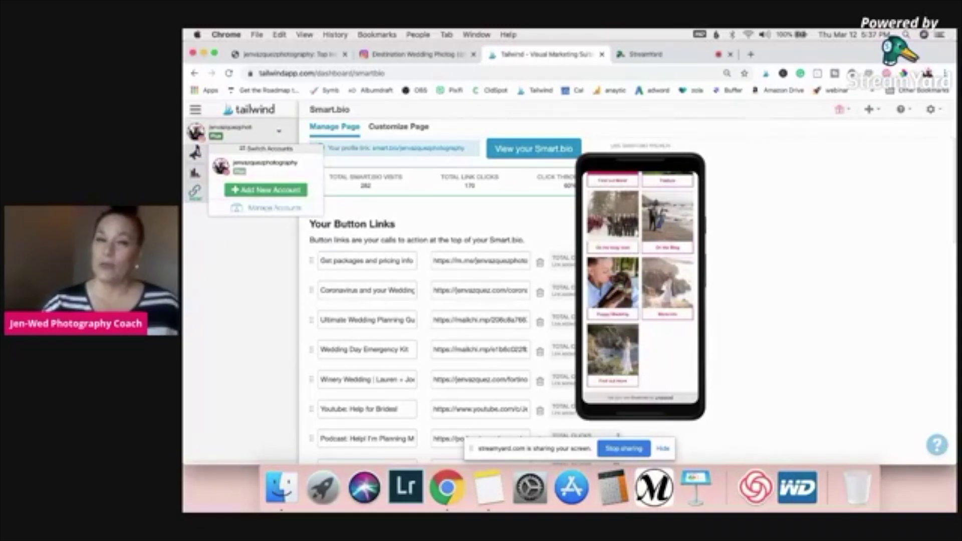
pyautogui.moveTo(198, 154)
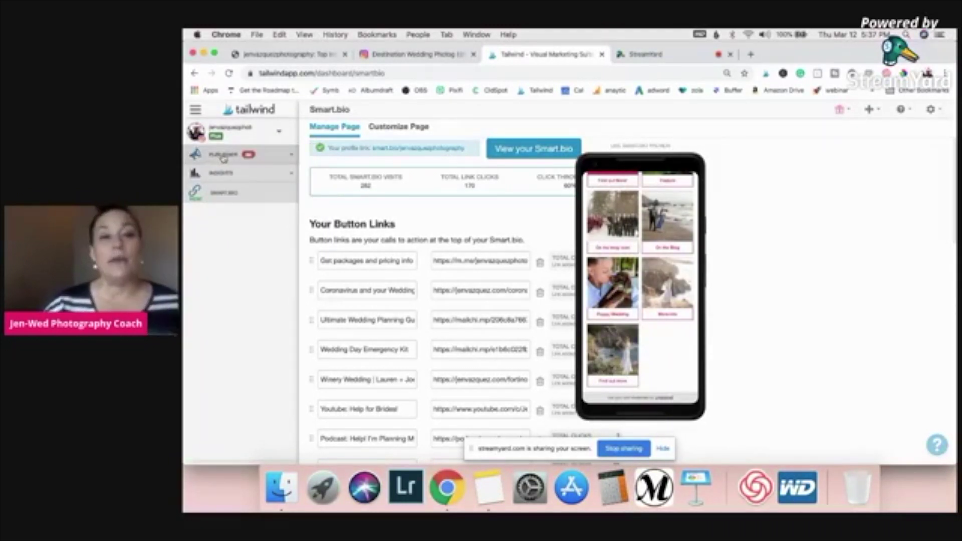
pyautogui.click(223, 156)
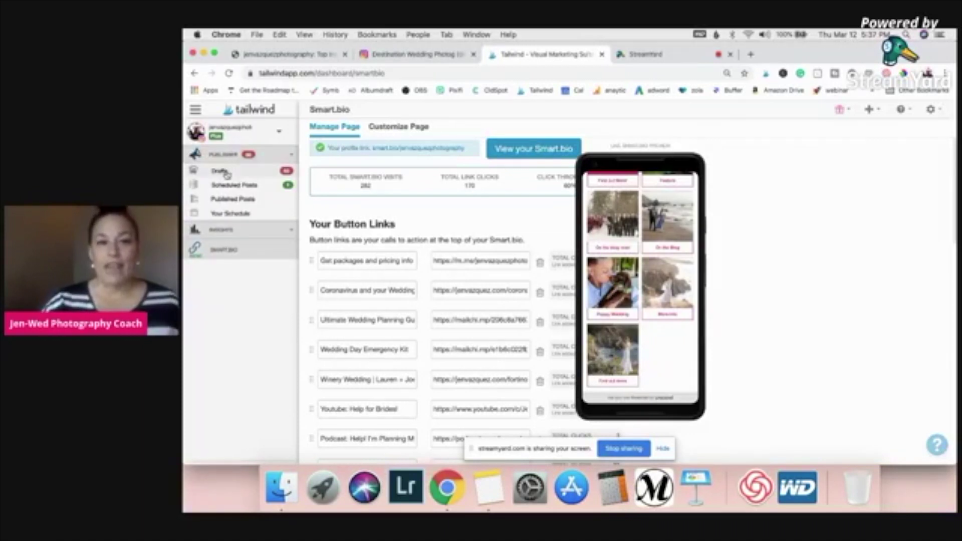
pyautogui.click(230, 172)
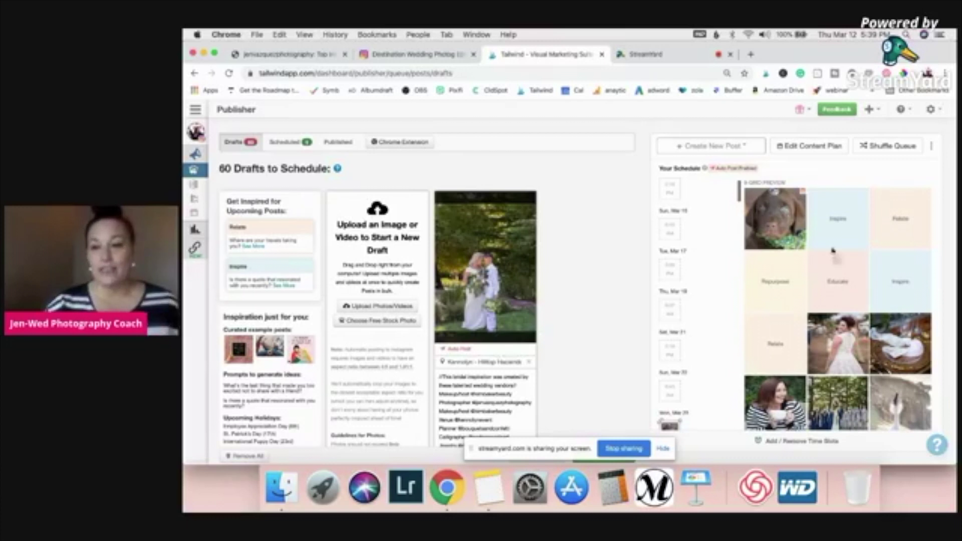
pyautogui.scroll(-3, 880, 370)
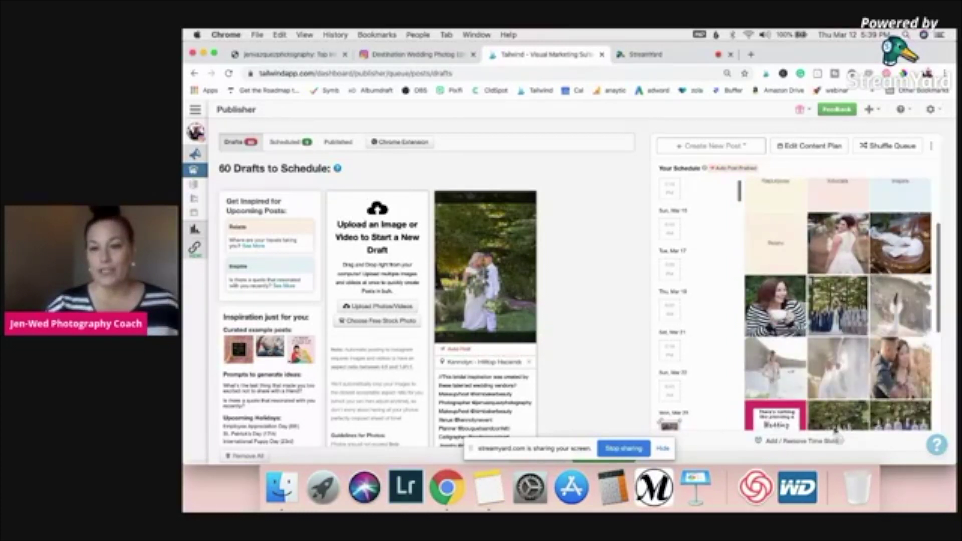
pyautogui.scroll(3, 840, 337)
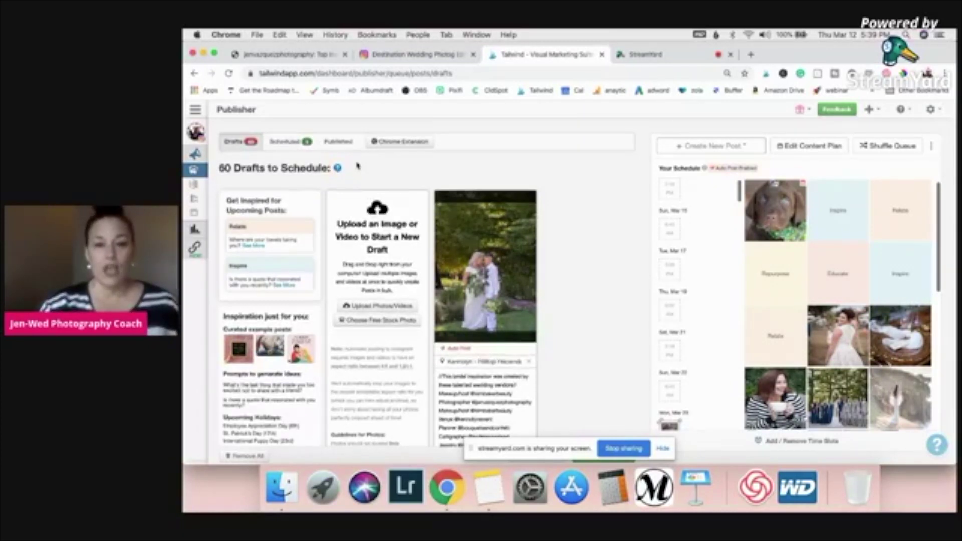
# Step: Copy the entire caption of the draft post showing the bride and groom in the garden
pyautogui.scroll(-5, 358, 166)
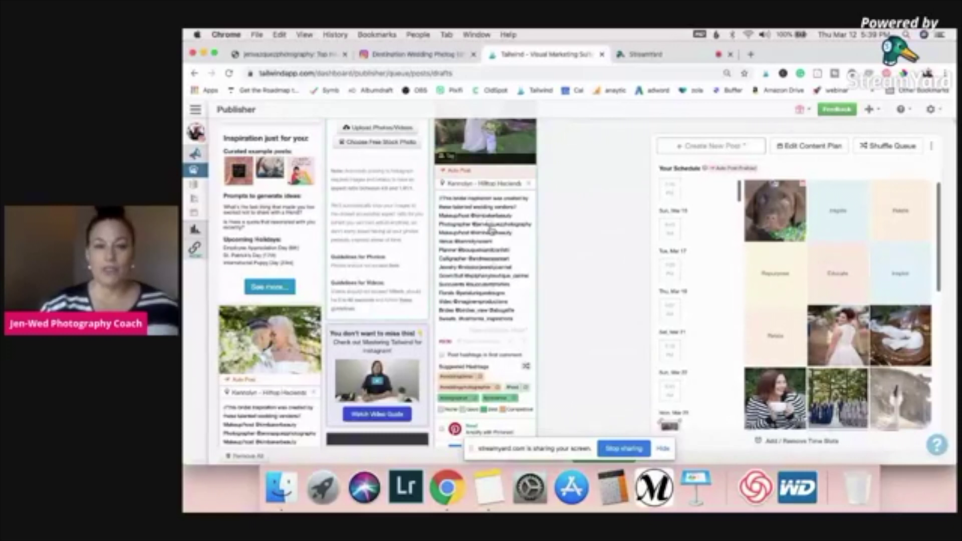
pyautogui.scroll(1, 491, 226)
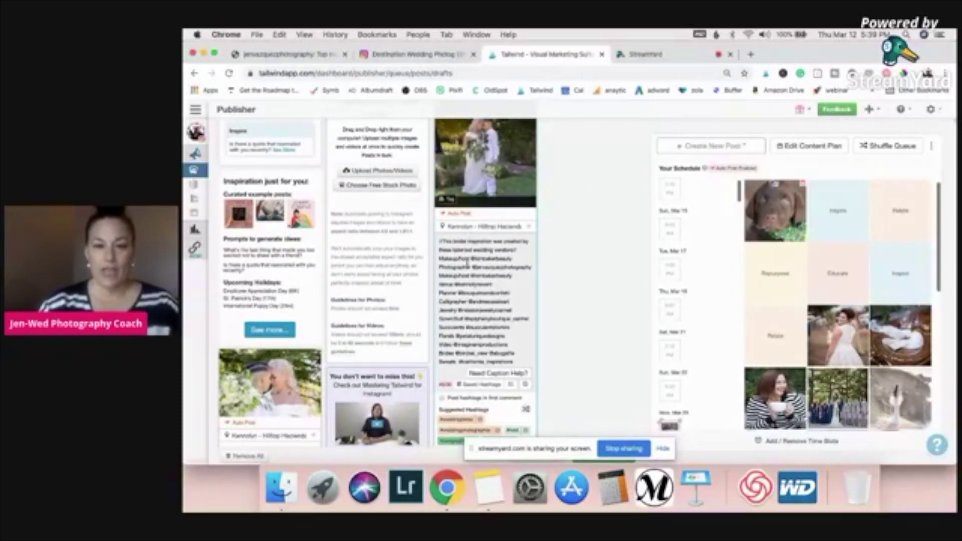
pyautogui.click(514, 364)
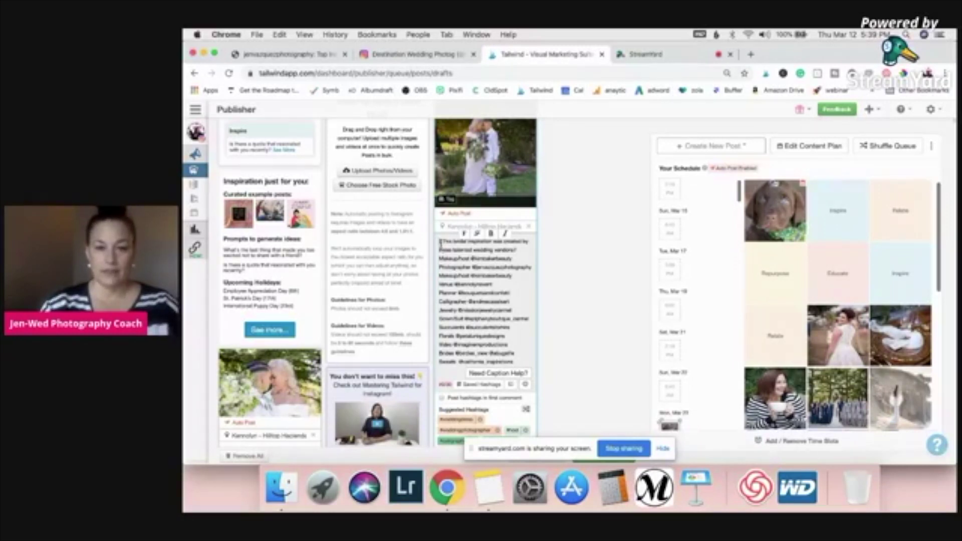
pyautogui.scroll(-1, 492, 330)
pyautogui.press('super+a')
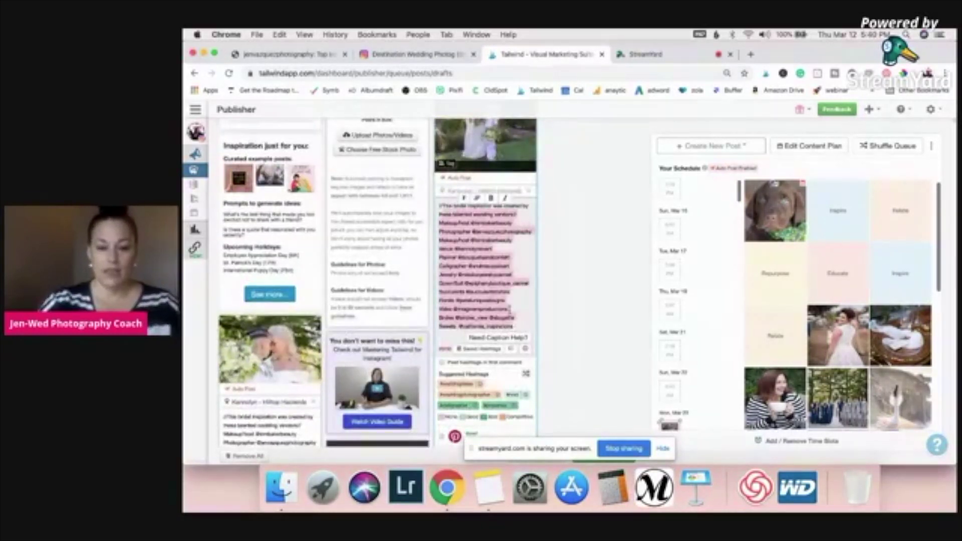
# Step: Turn on sharing to the Facebook page for the garden bride and groom draft and paste the copied caption as its Facebook description
pyautogui.scroll(-5, 509, 310)
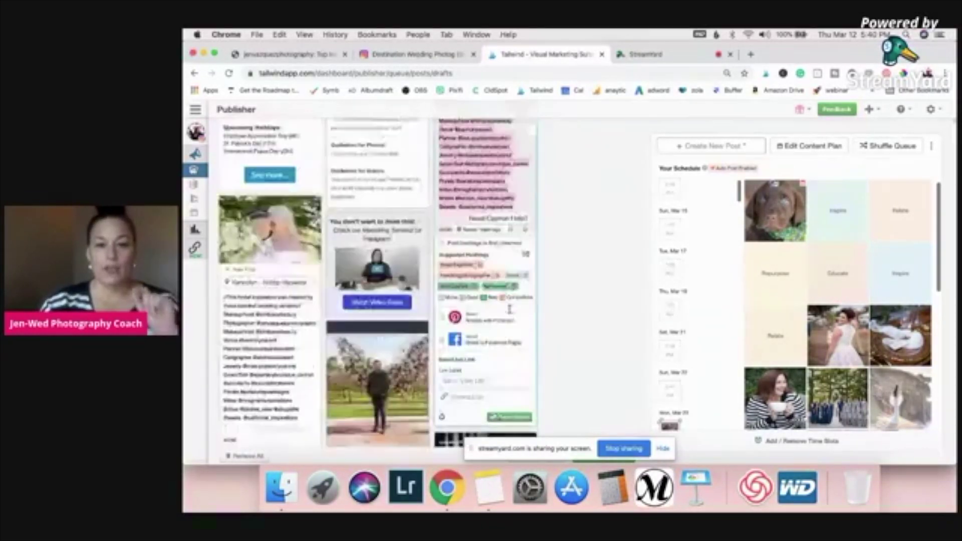
pyautogui.click(442, 342)
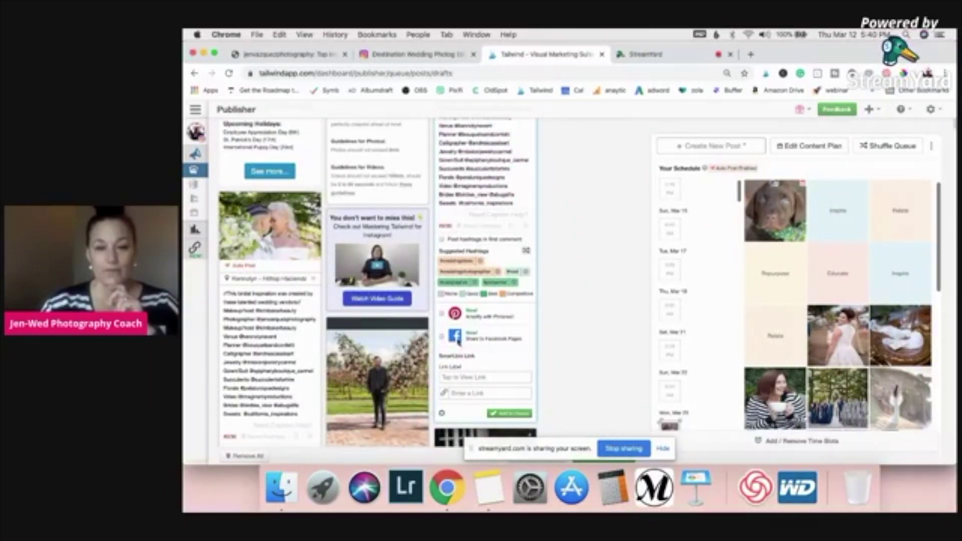
pyautogui.click(483, 341)
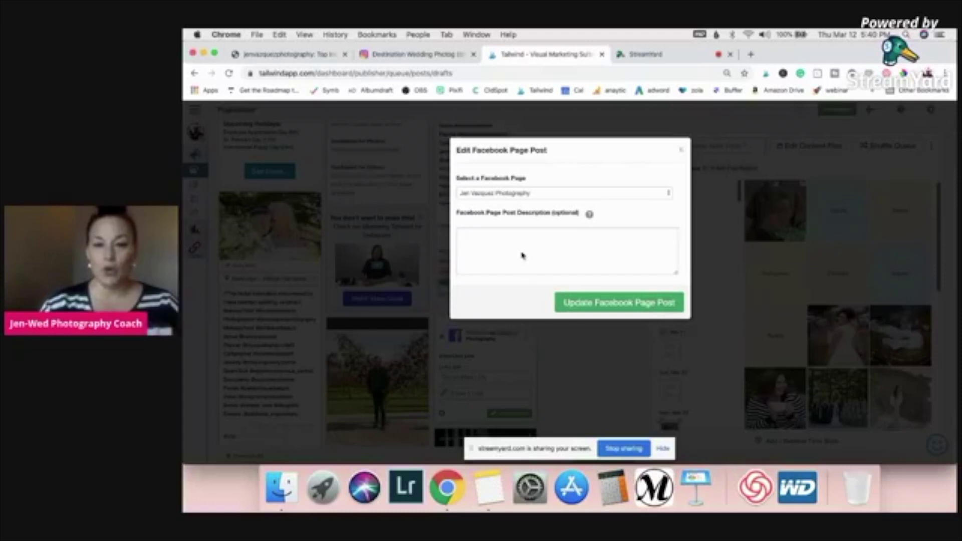
pyautogui.click(504, 243)
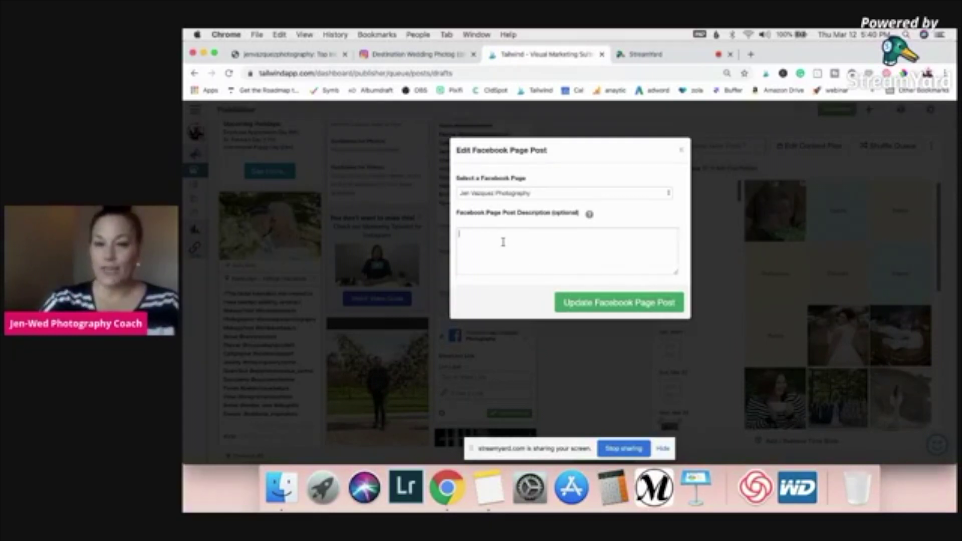
pyautogui.press('super+v')
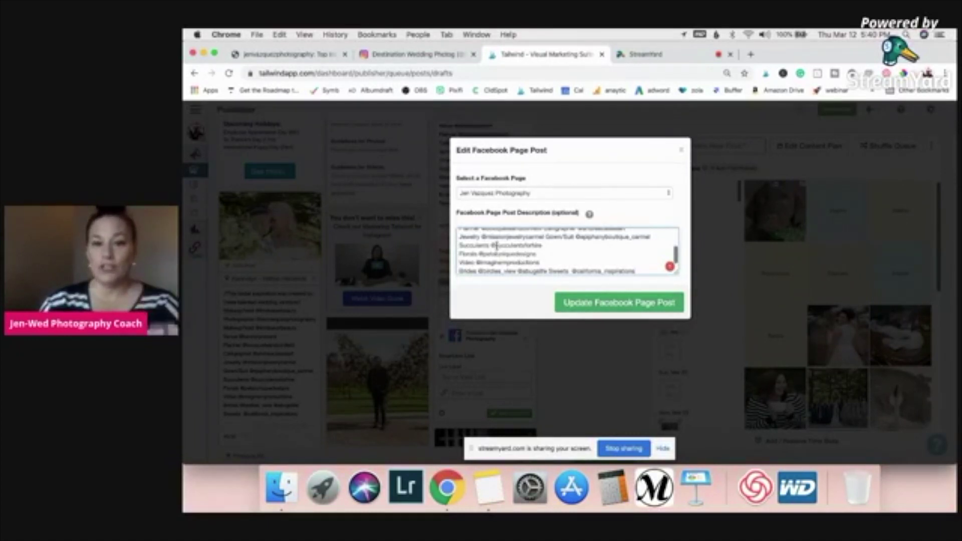
pyautogui.scroll(3, 546, 247)
pyautogui.scroll(-2, 545, 246)
pyautogui.scroll(2, 545, 246)
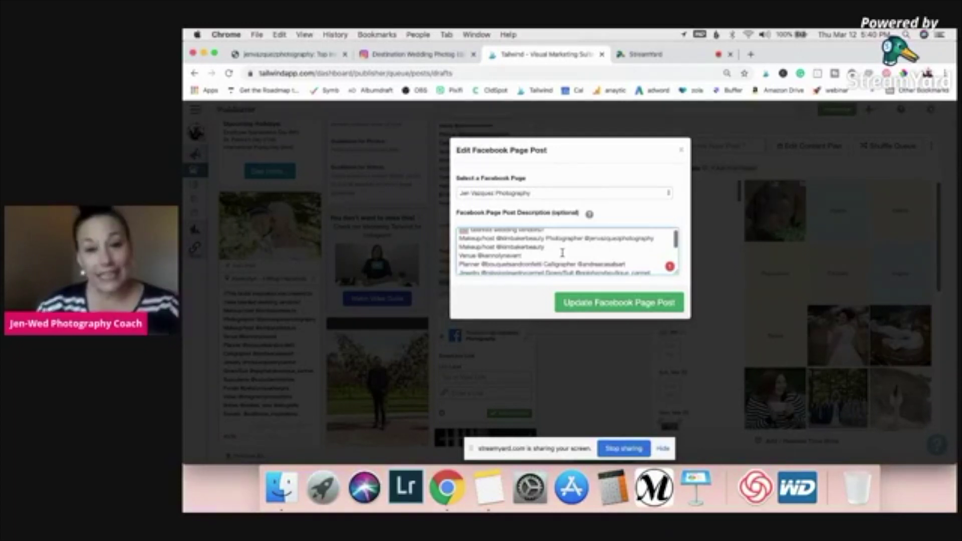
pyautogui.scroll(-3, 563, 252)
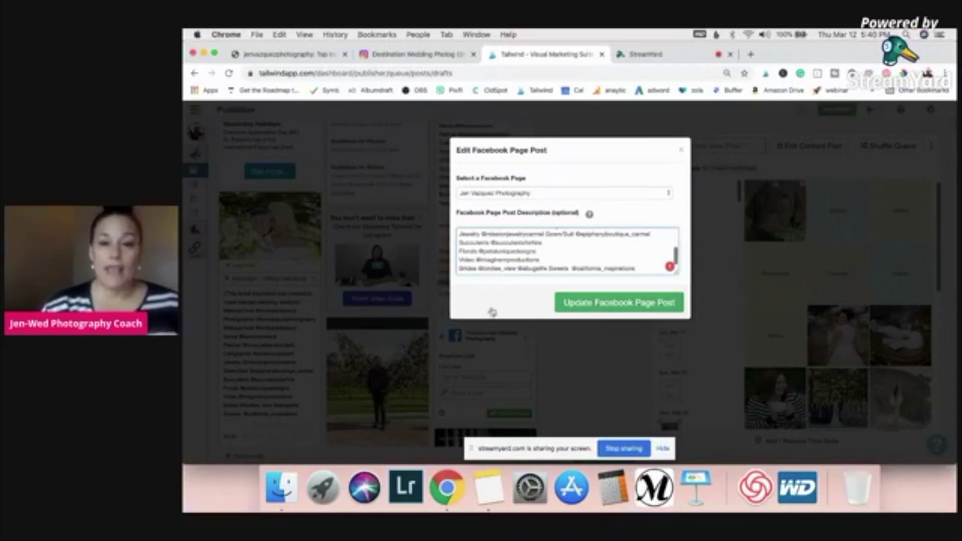
pyautogui.click(490, 356)
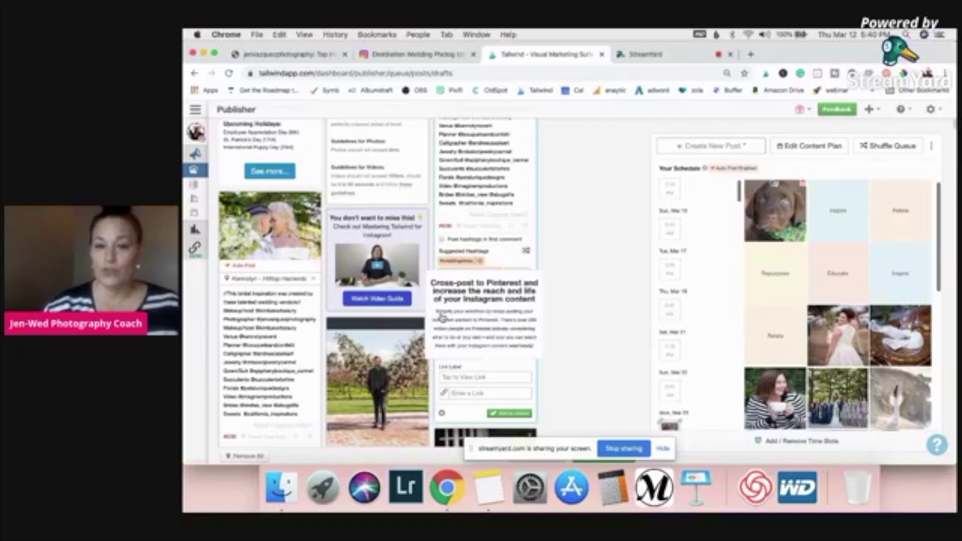
# Step: Set the business's California wedding photographer board as the Pinterest destination for the garden bride and groom draft
pyautogui.click(441, 317)
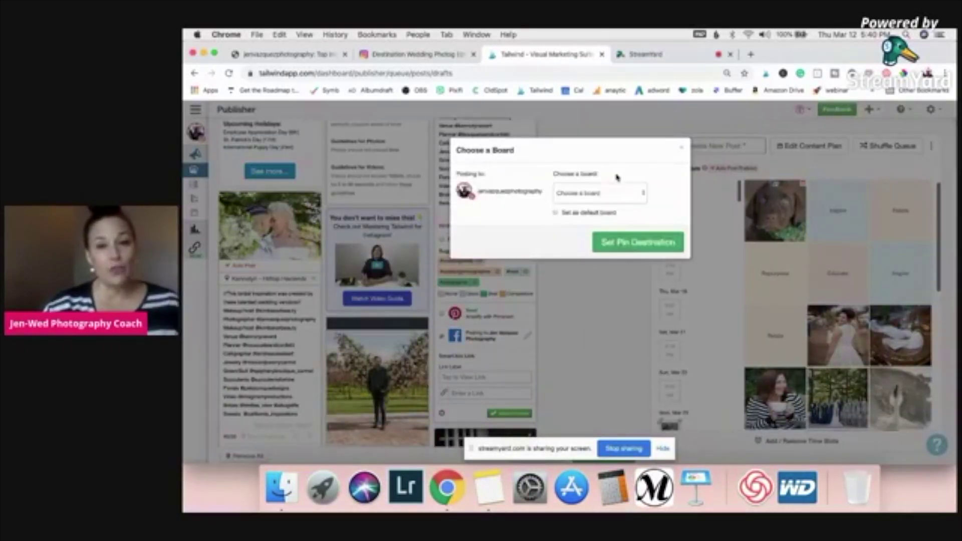
pyautogui.click(610, 197)
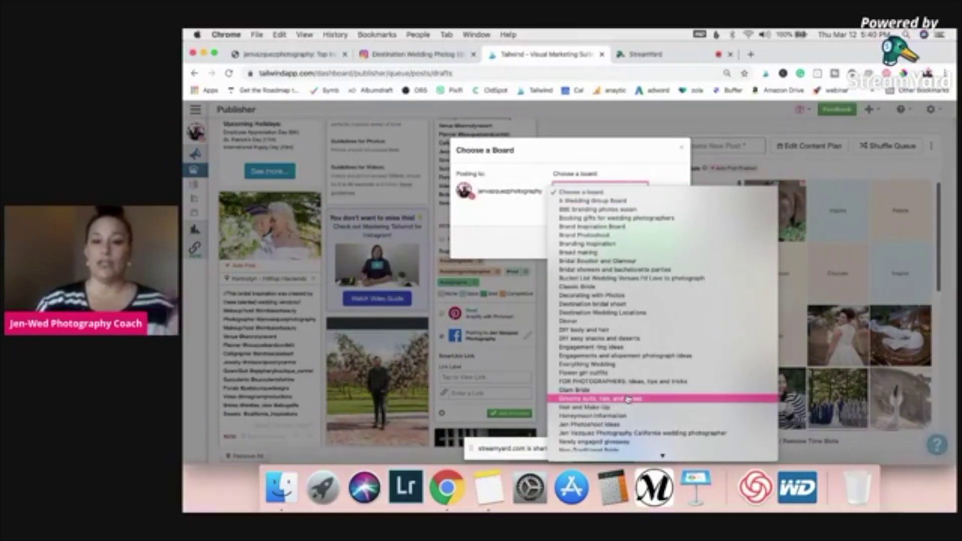
pyautogui.scroll(-5, 628, 399)
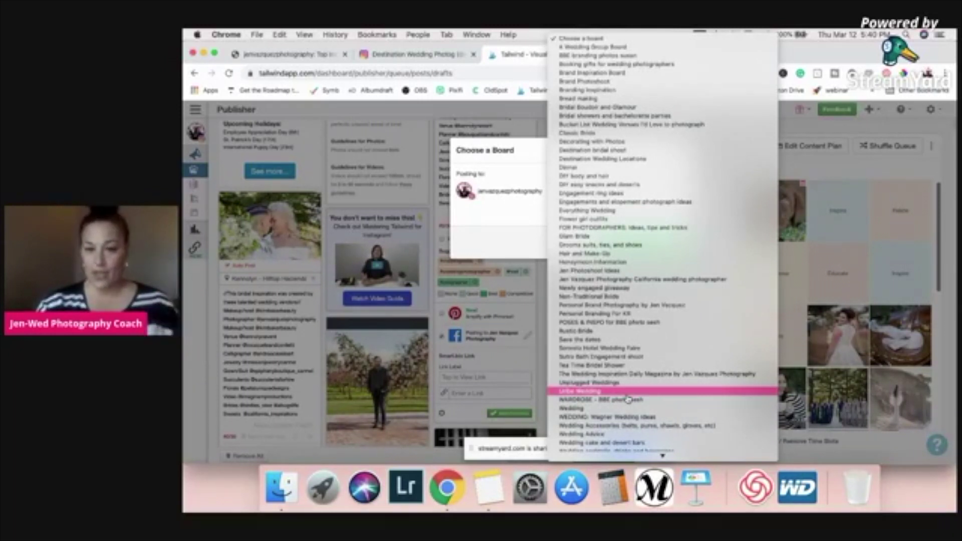
pyautogui.click(654, 280)
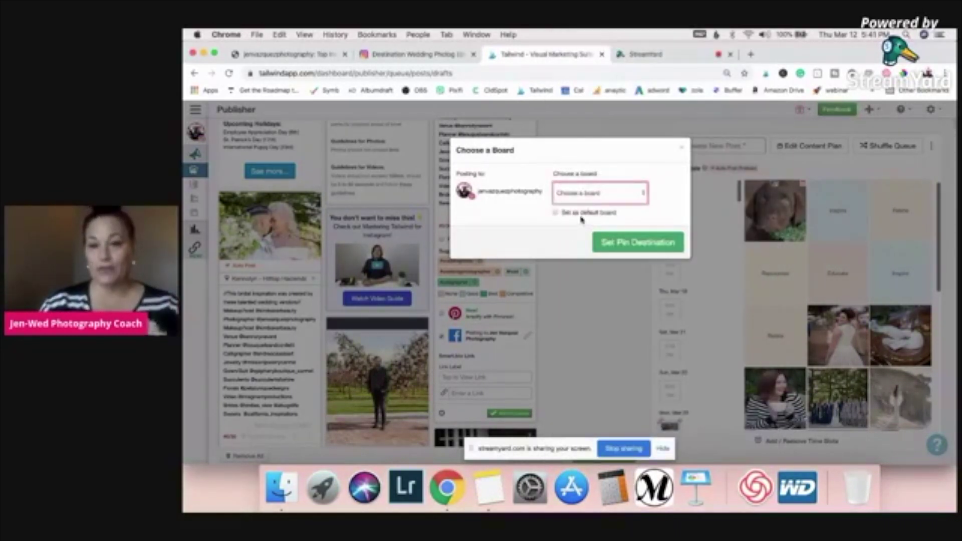
pyautogui.click(620, 243)
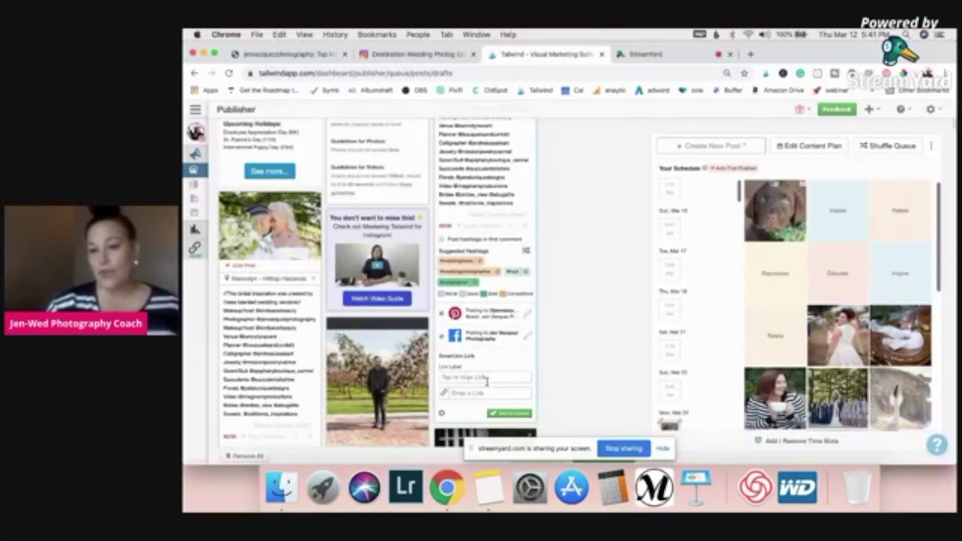
# Step: Look over the garden draft's Smart.bio link fields, photo, caption and suggested hashtags
pyautogui.scroll(-2, 475, 371)
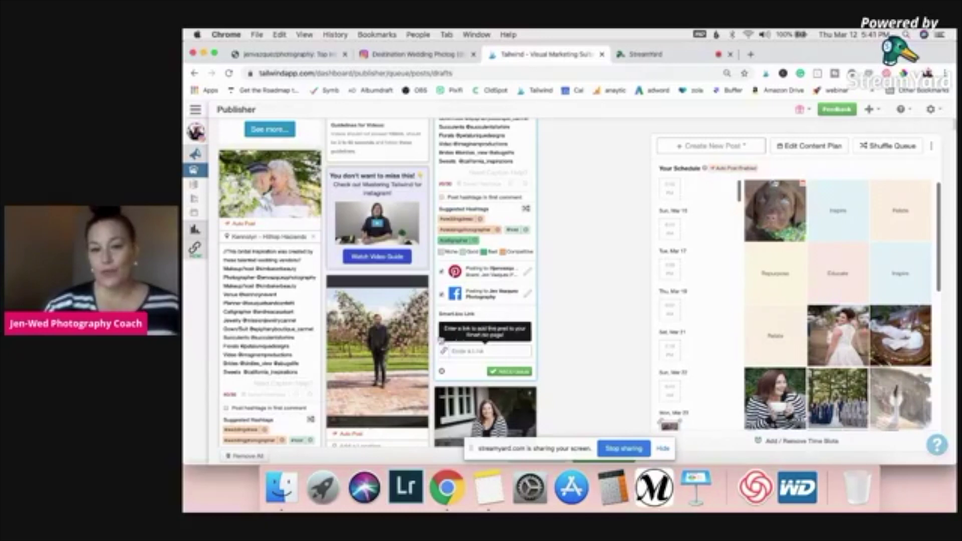
pyautogui.scroll(-3, 470, 335)
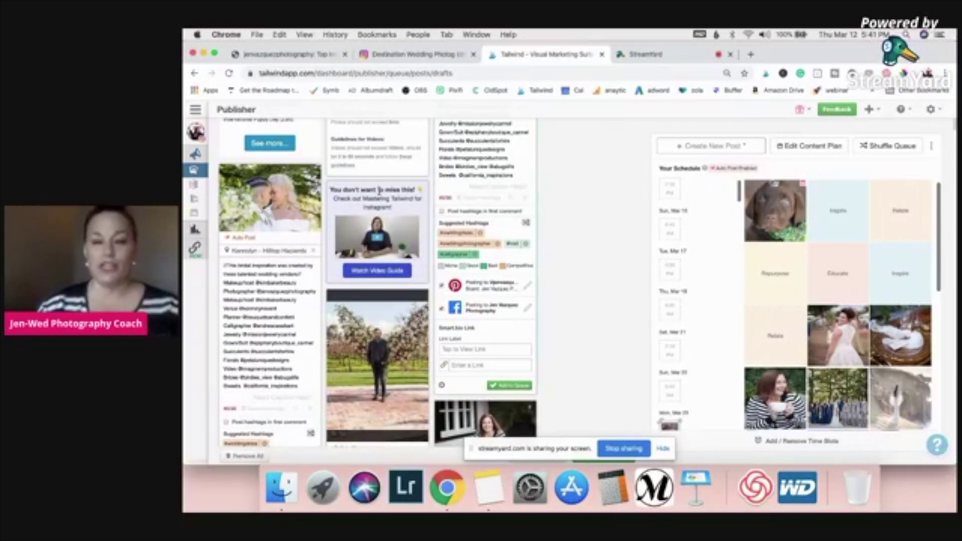
pyautogui.scroll(6, 379, 193)
pyautogui.scroll(4, 380, 191)
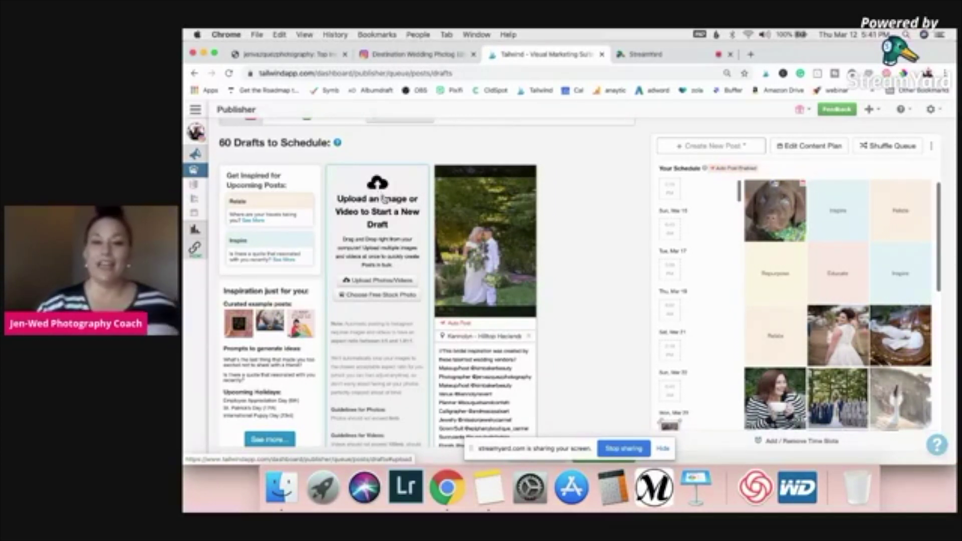
pyautogui.moveTo(532, 236)
pyautogui.scroll(-5, 532, 236)
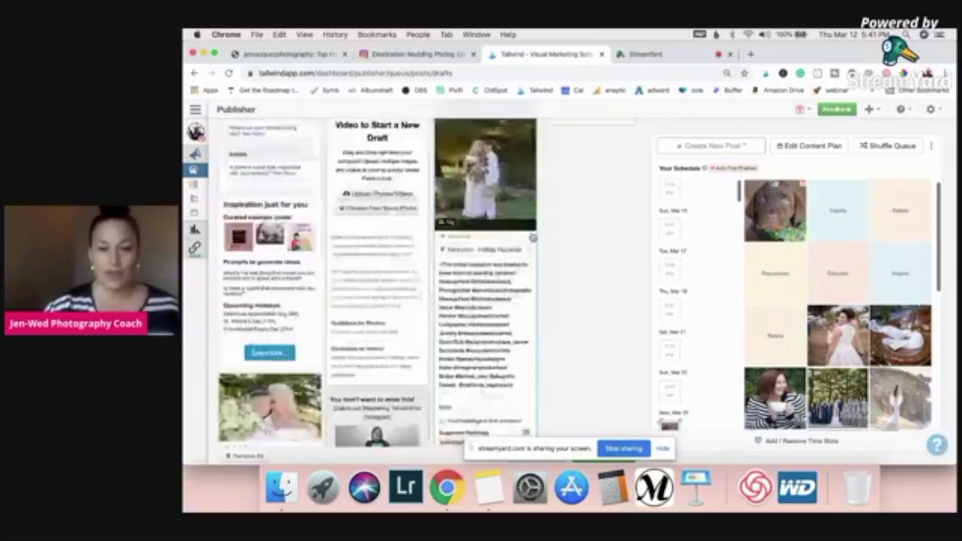
pyautogui.scroll(-2, 531, 233)
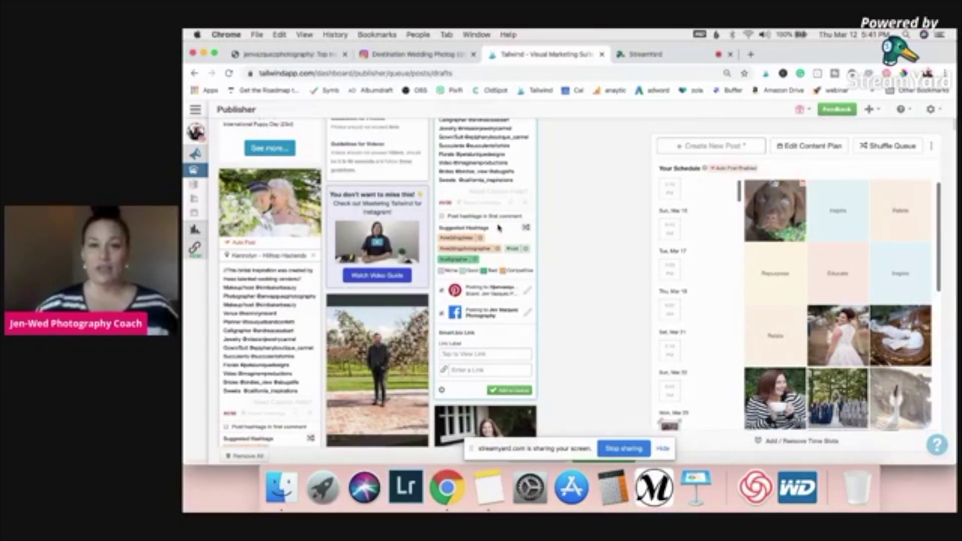
# Step: Add the hashtag #weddingphotography on a new line at the end of the garden draft's caption
pyautogui.click(516, 179)
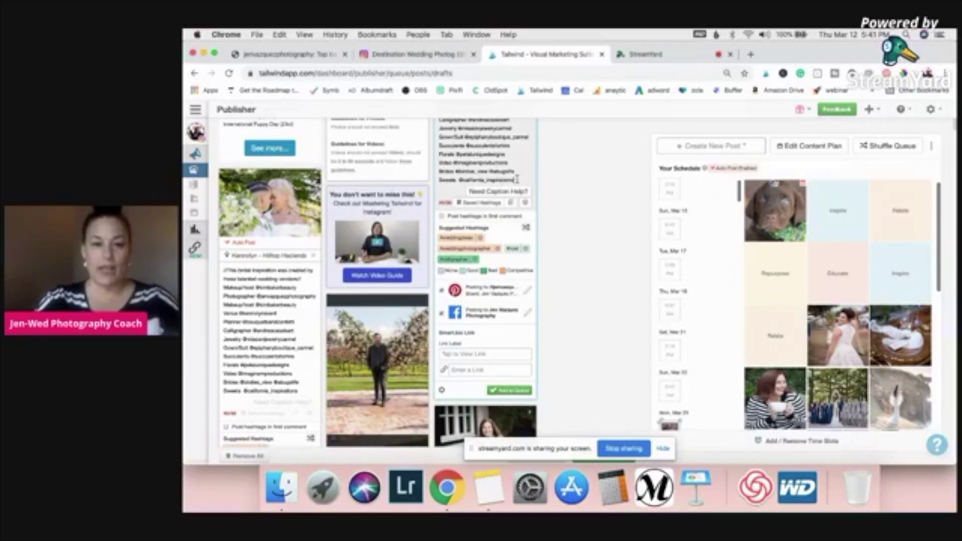
pyautogui.press('Return')
pyautogui.write('#wedding')
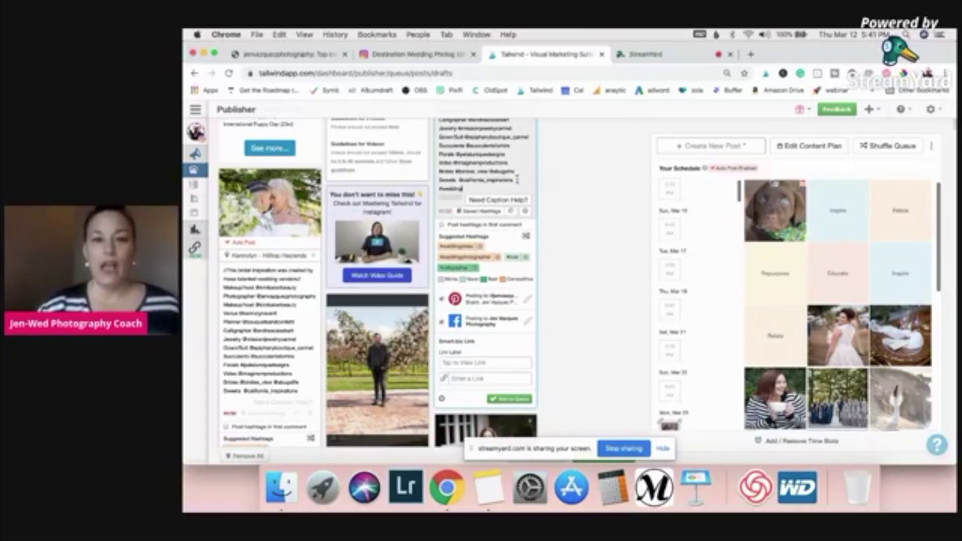
pyautogui.write('photographe')
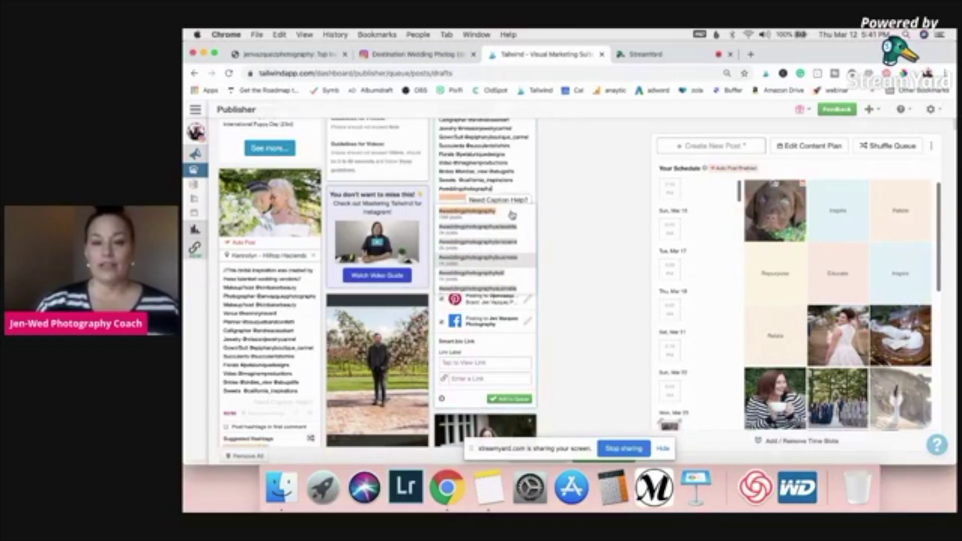
pyautogui.click(550, 263)
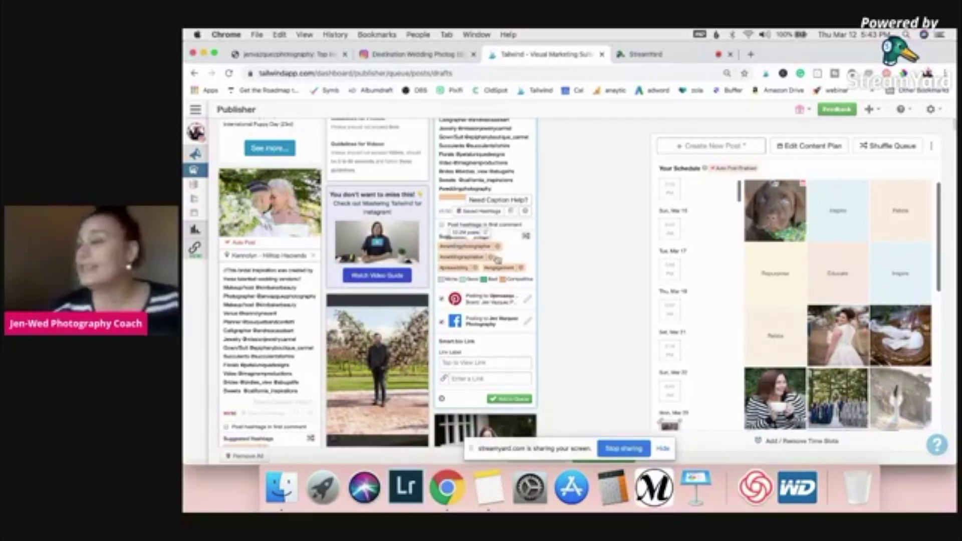
# Step: Insert the saved hashtag list JVP into the garden draft's caption and check the added hashtags
pyautogui.click(442, 223)
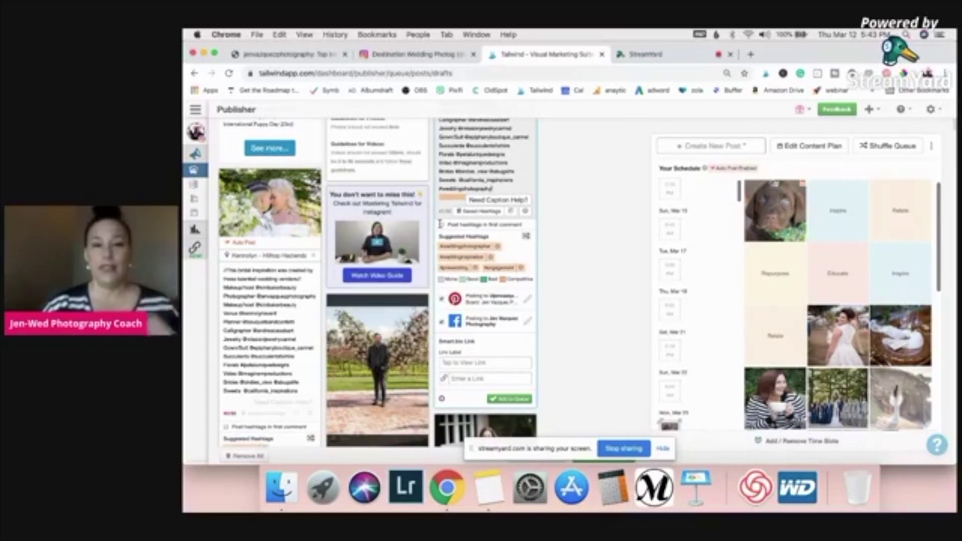
pyautogui.click(481, 211)
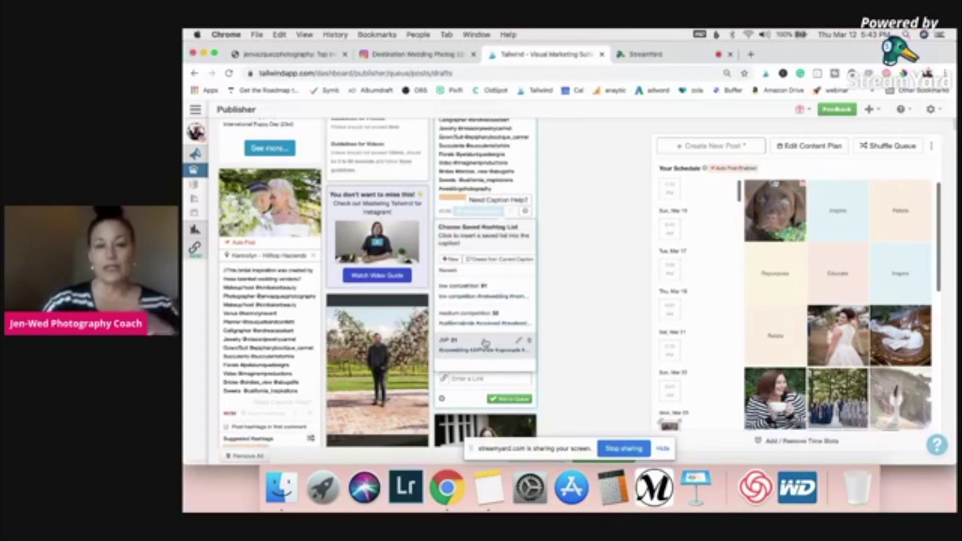
pyautogui.scroll(5, 501, 256)
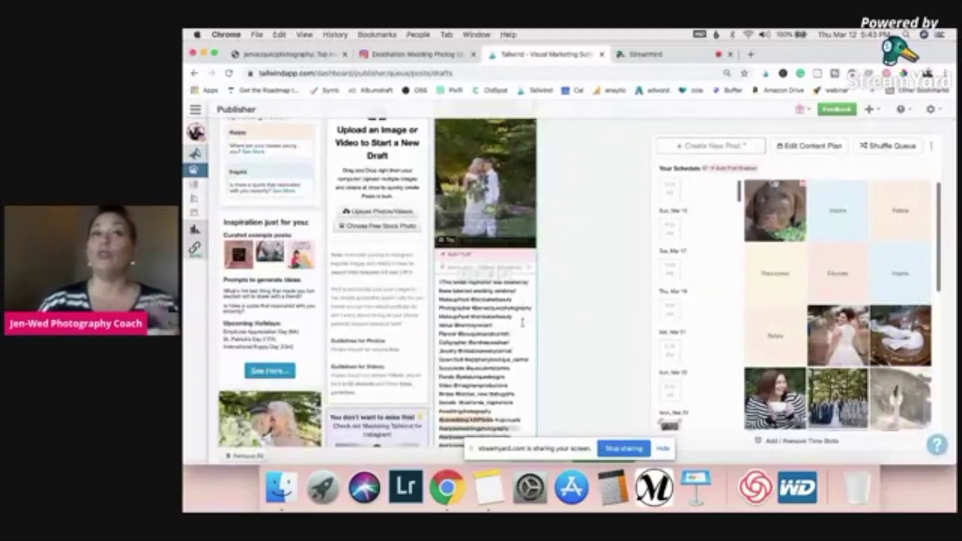
pyautogui.scroll(-4, 523, 327)
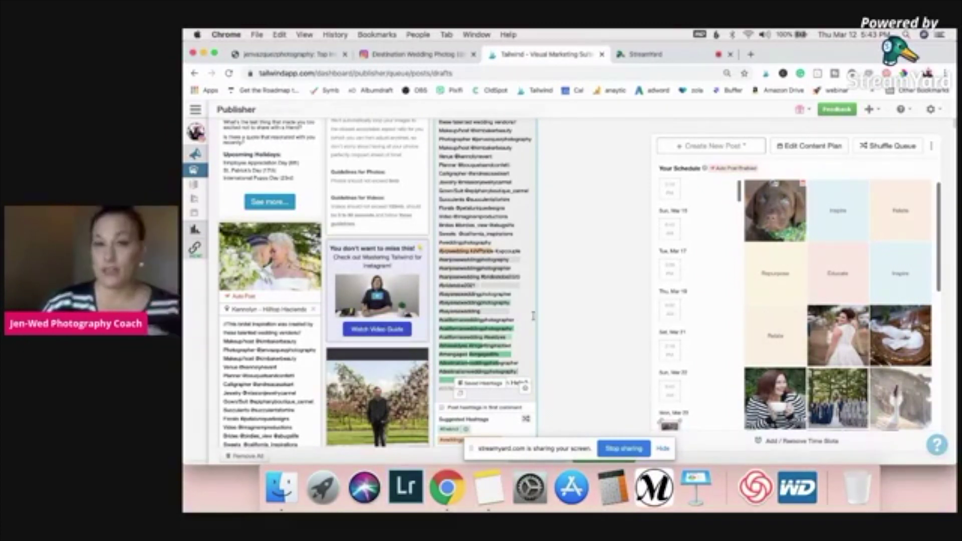
# Step: Look over the draft's color-coded hashtags and cross-posting settings, and the inspiration prompts and upcoming holidays for new posts
pyautogui.scroll(-3, 533, 312)
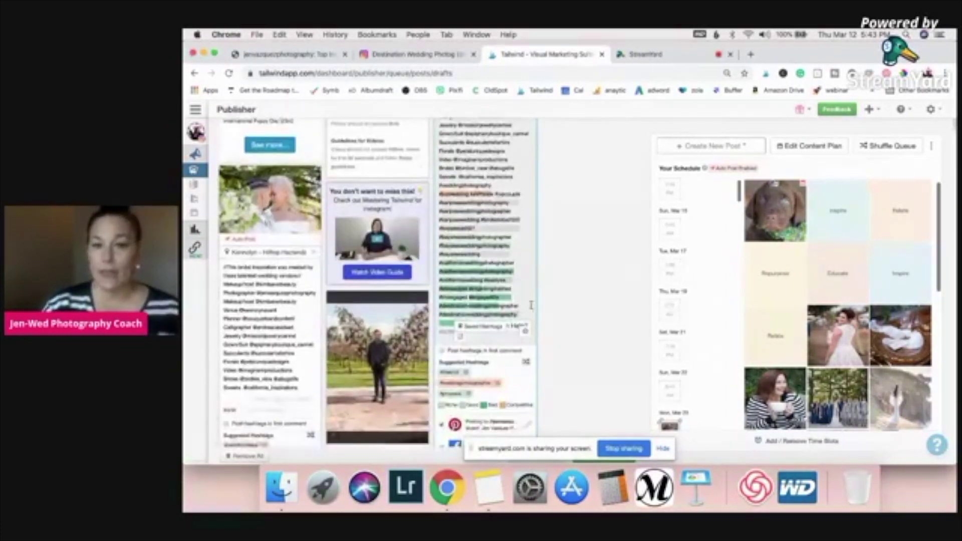
pyautogui.scroll(-2, 478, 286)
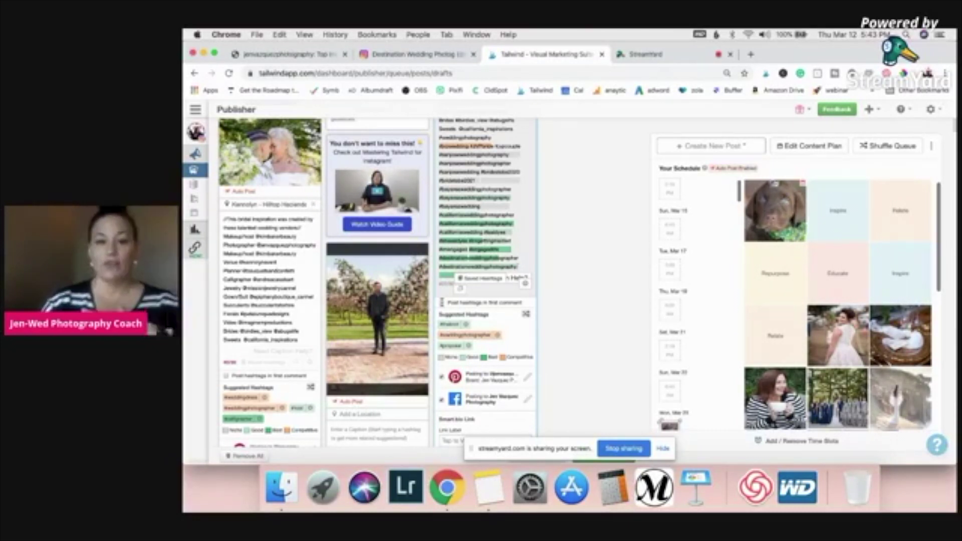
pyautogui.scroll(-5, 492, 321)
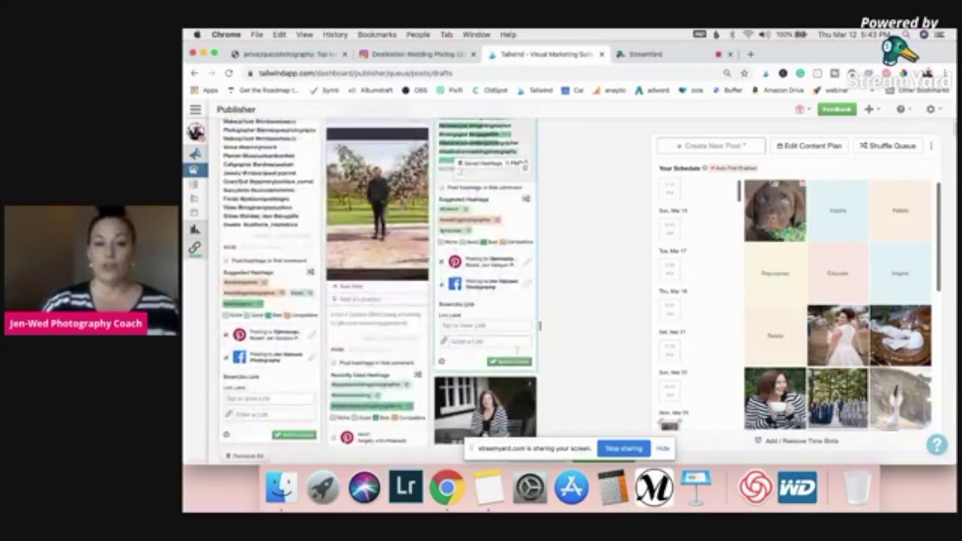
pyautogui.scroll(8, 556, 236)
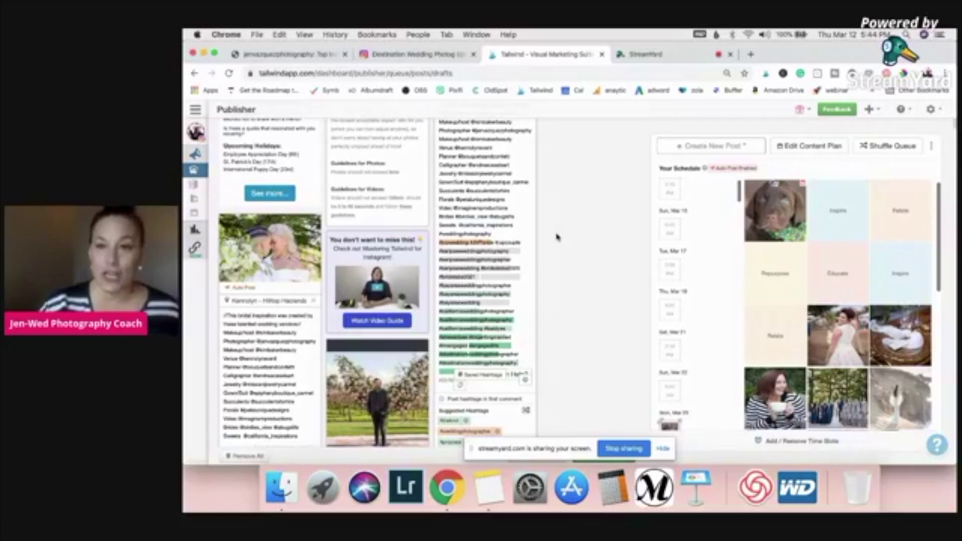
pyautogui.scroll(6, 560, 225)
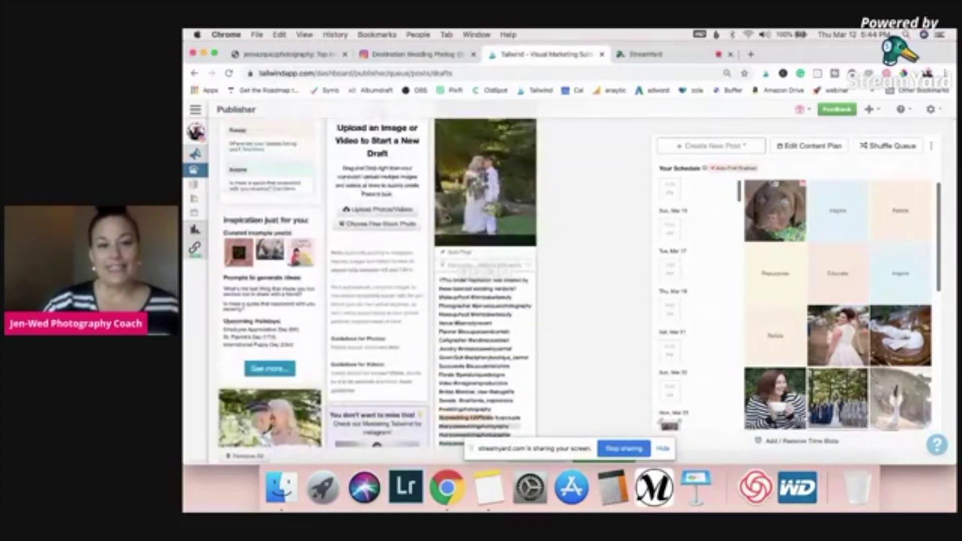
pyautogui.scroll(3, 278, 216)
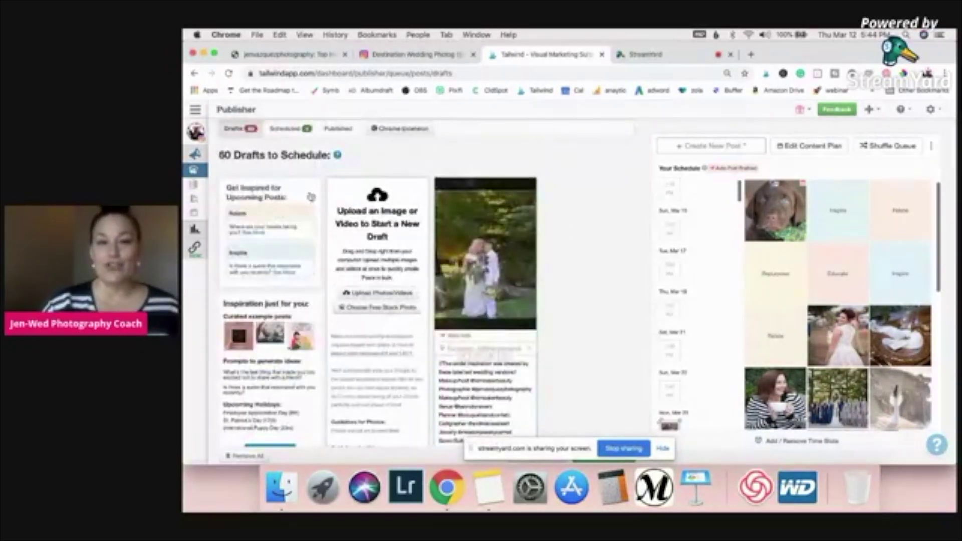
pyautogui.scroll(-3, 288, 342)
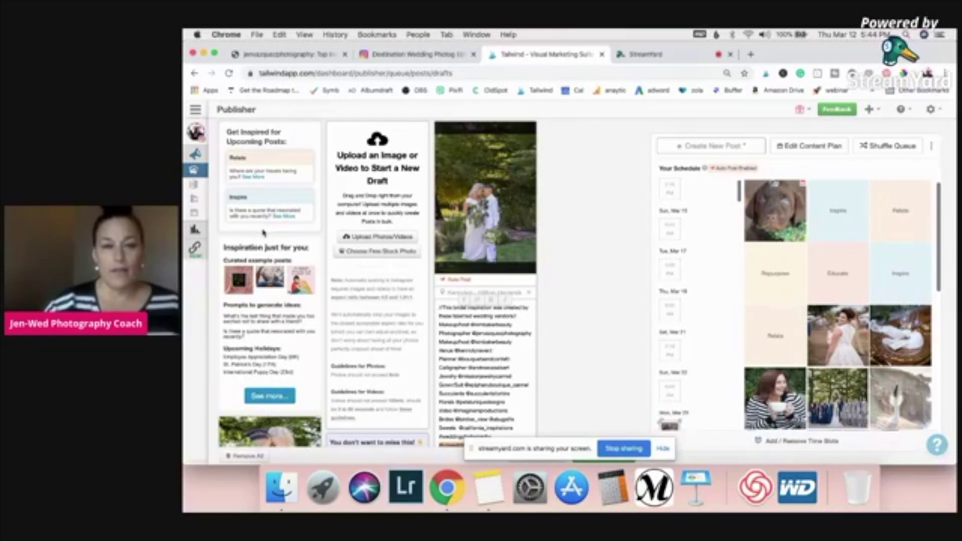
pyautogui.scroll(-2, 277, 282)
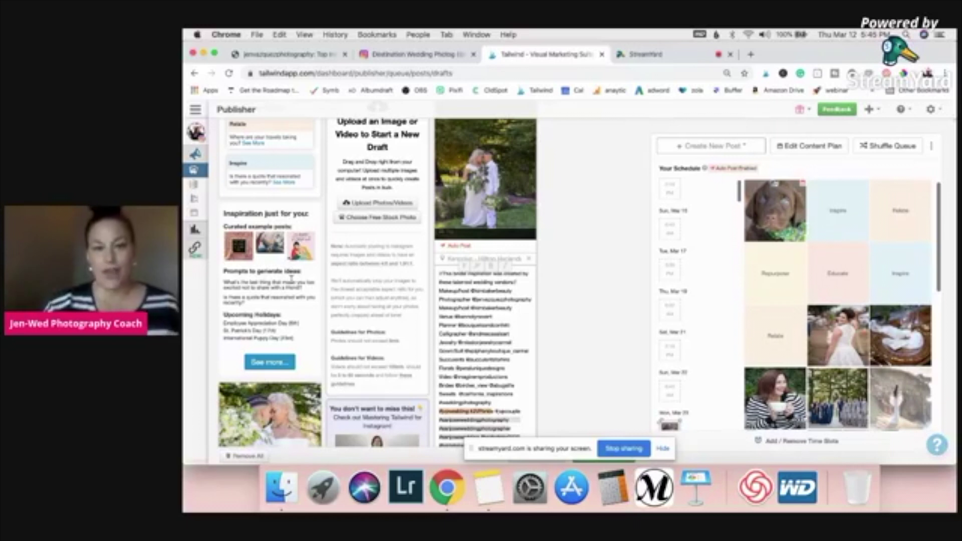
pyautogui.scroll(-1, 291, 278)
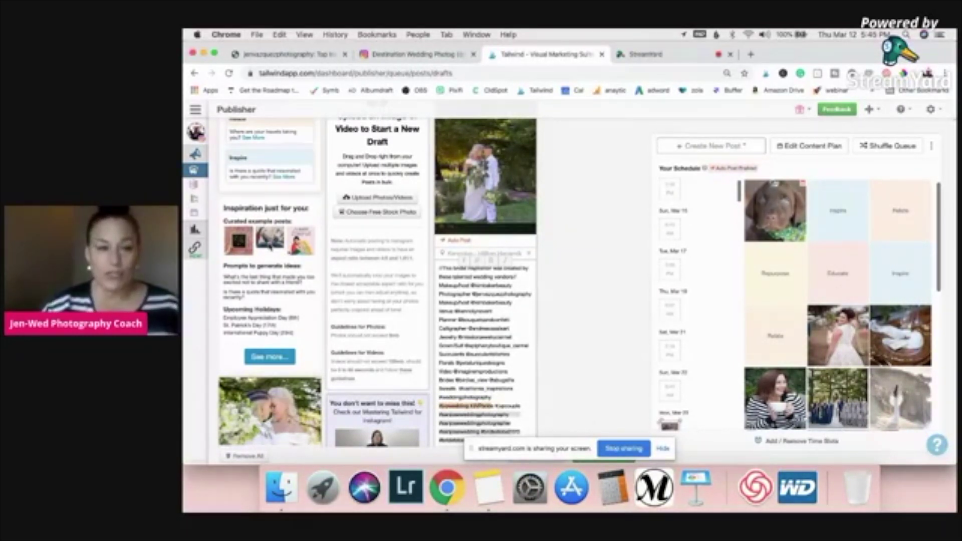
# Step: Open the personalized content plan, review its recommended Instagram post types and start customizing the weekly schedule
pyautogui.scroll(-1, 270, 247)
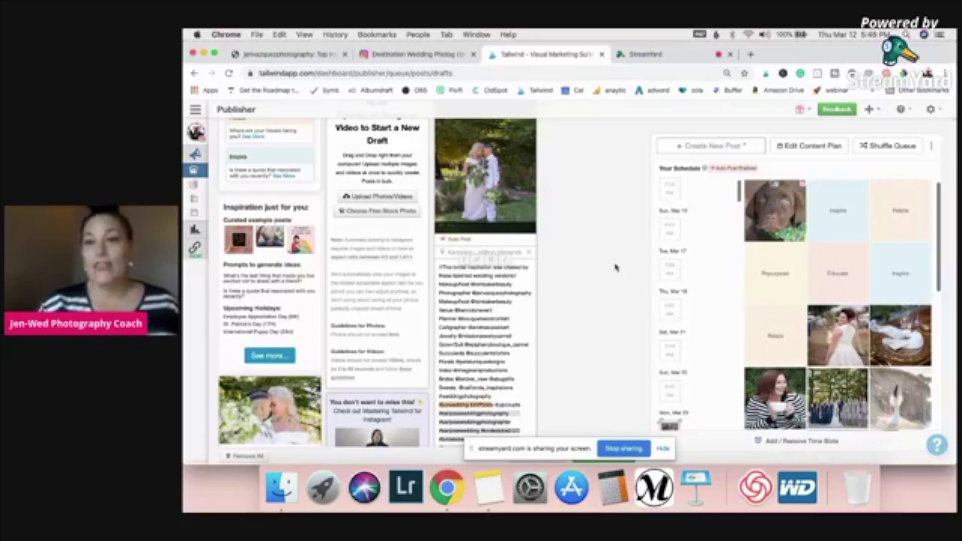
pyautogui.click(799, 148)
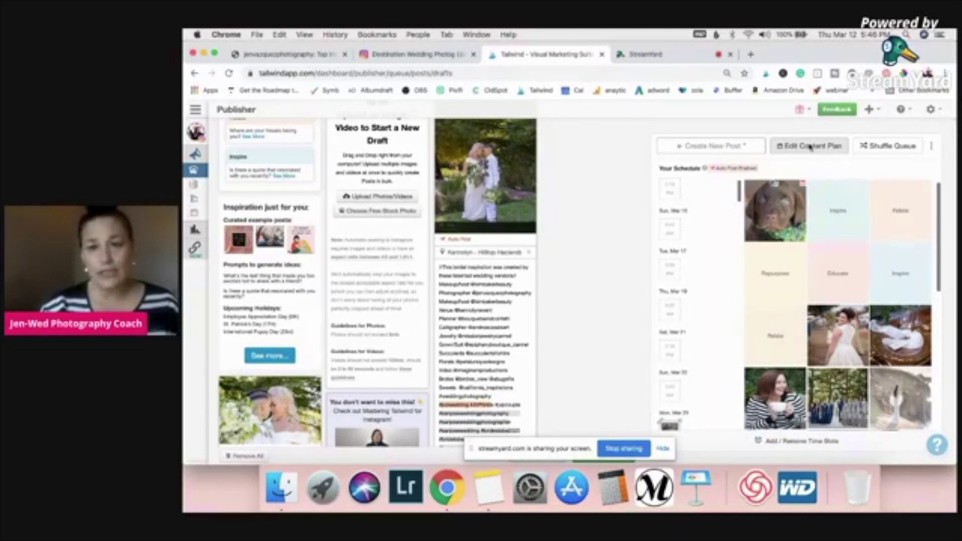
pyautogui.click(810, 147)
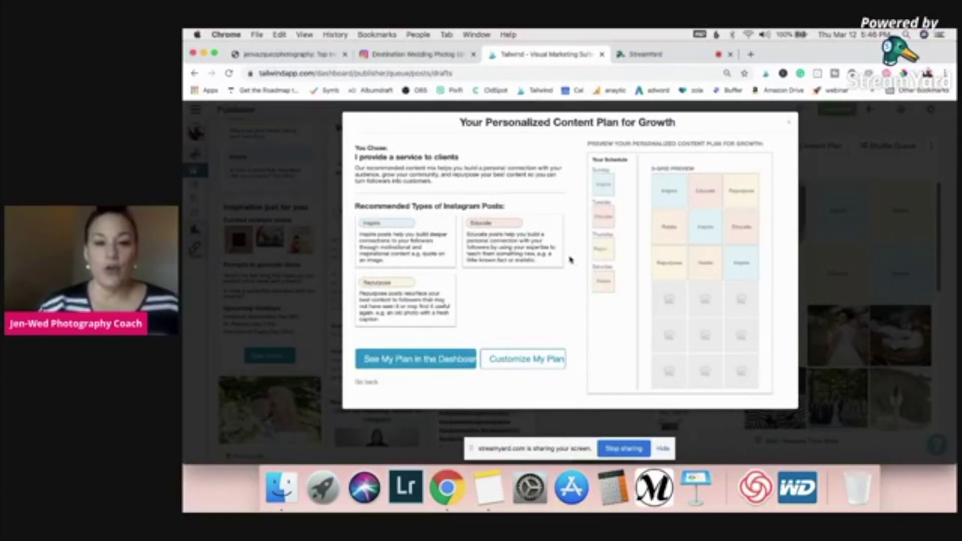
pyautogui.click(533, 359)
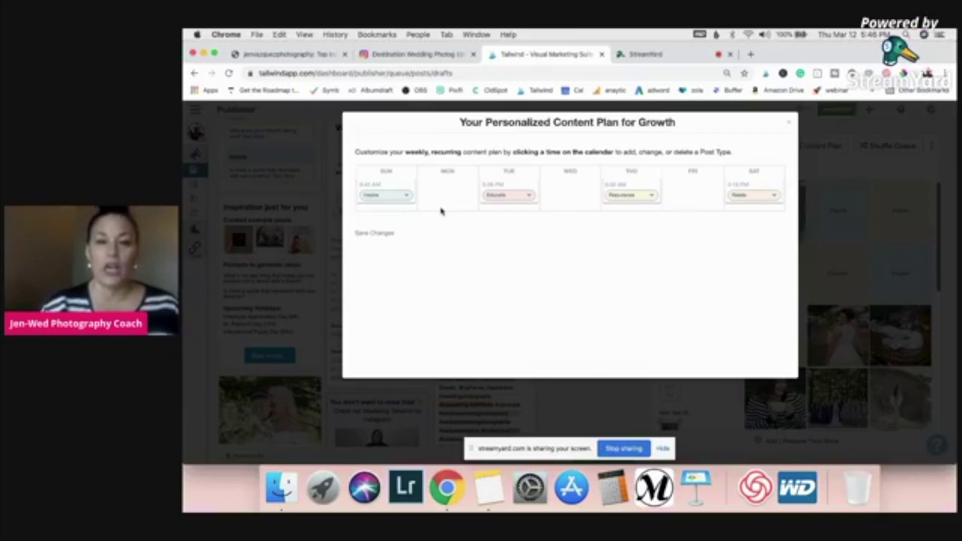
# Step: Look through the available post types for the Sunday time slot and set that slot to Connect
pyautogui.click(406, 199)
pyautogui.scroll(-2, 423, 235)
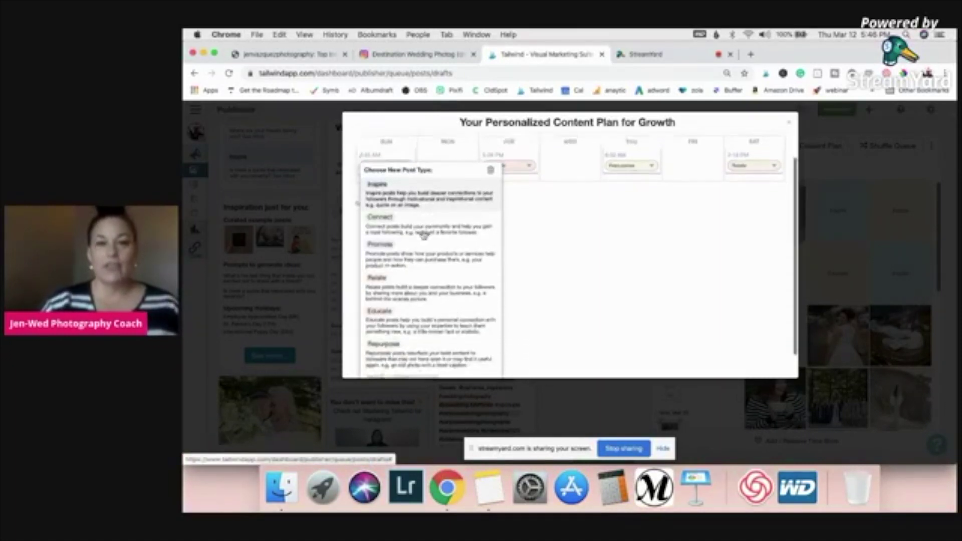
pyautogui.scroll(-1, 424, 235)
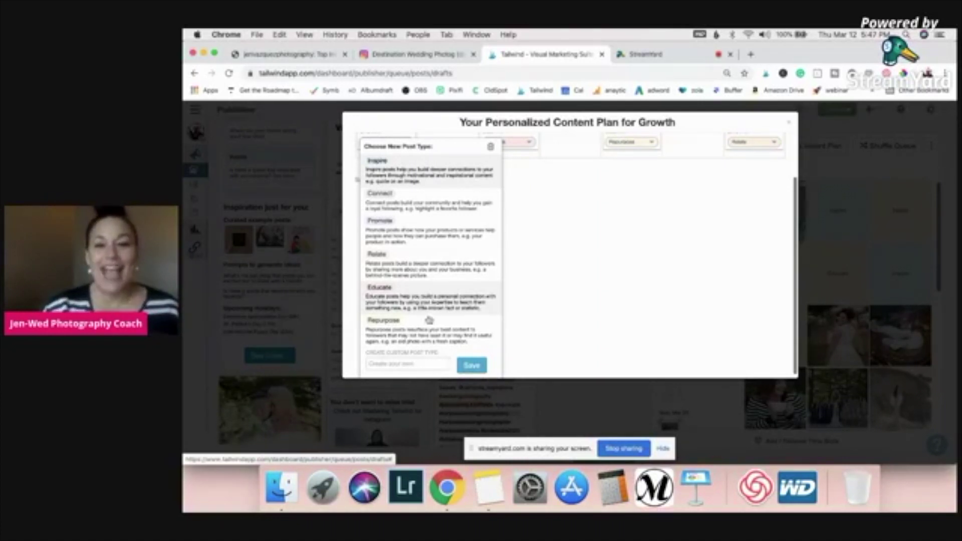
pyautogui.scroll(-1, 427, 328)
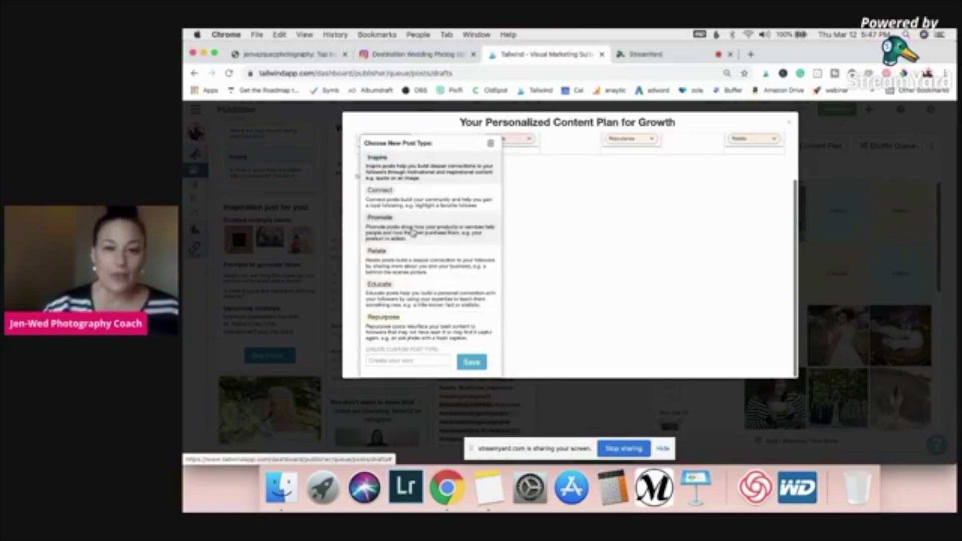
pyautogui.click(406, 197)
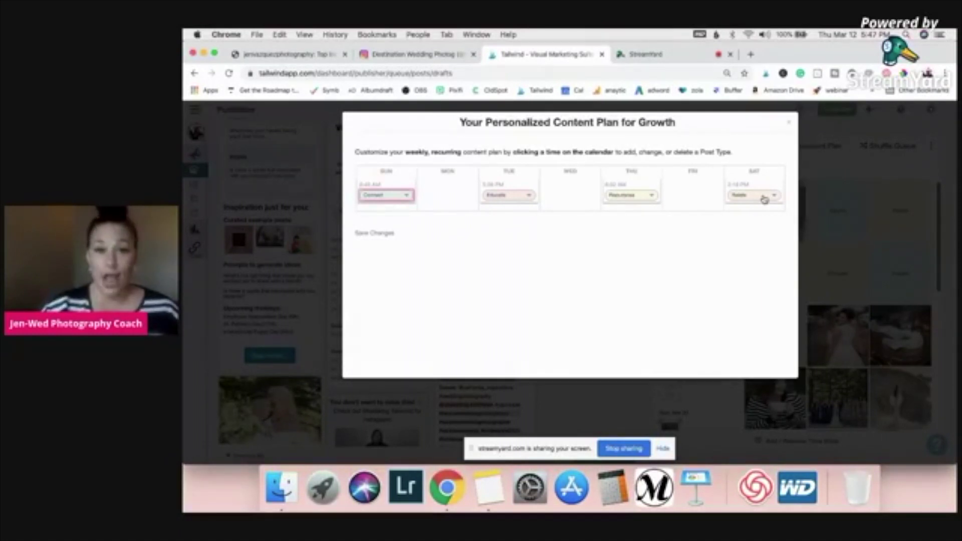
# Step: Save the customized content plan and try to view it in the dashboard, cancelling the site reload
pyautogui.click(377, 234)
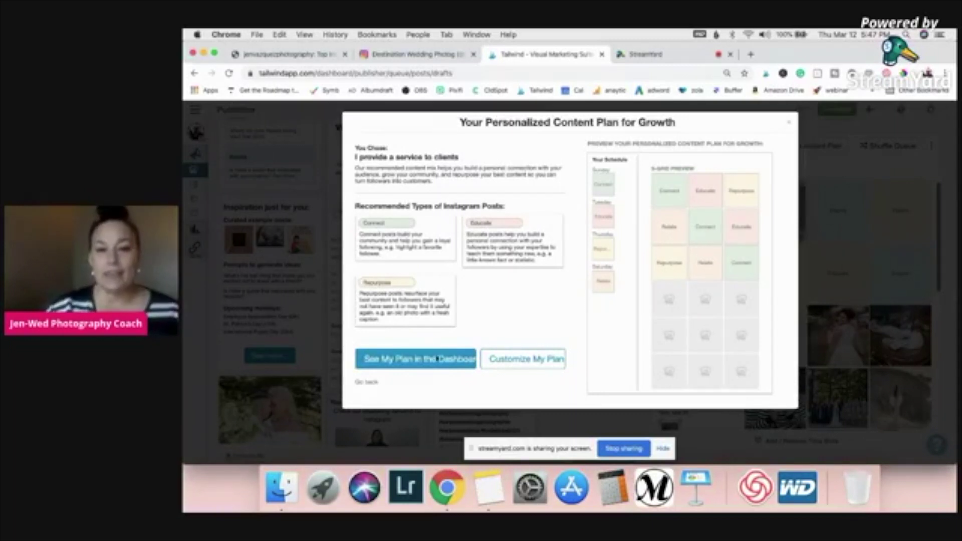
pyautogui.click(437, 362)
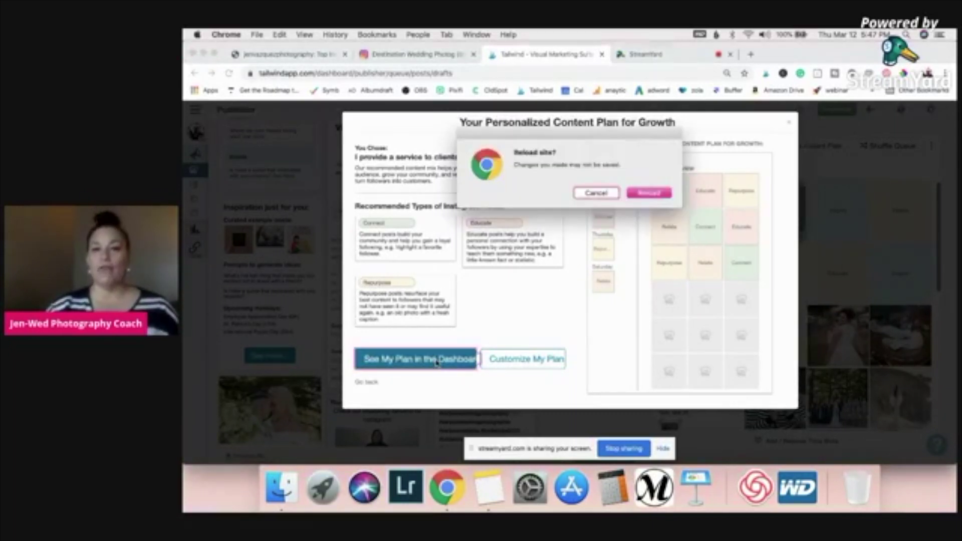
pyautogui.click(596, 194)
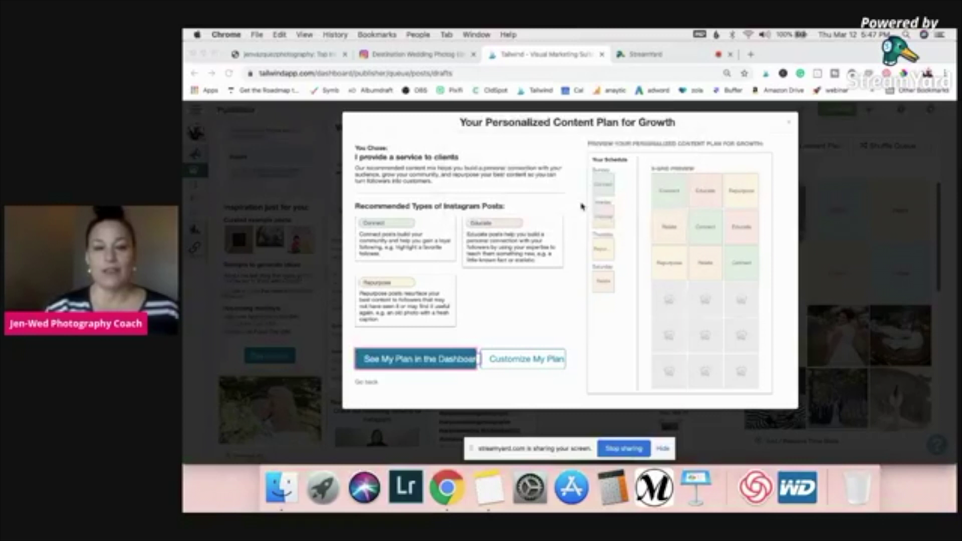